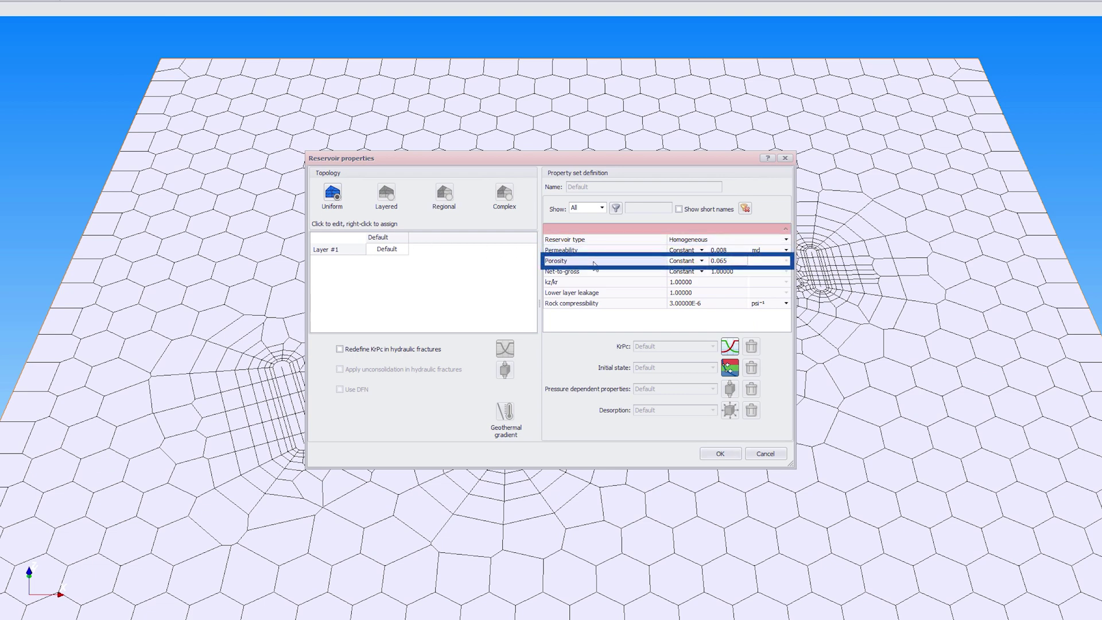
Accept the reservoir properties and lower the 3D plot's opacity to about half so the well's fractures can be inspected.
click(719, 453)
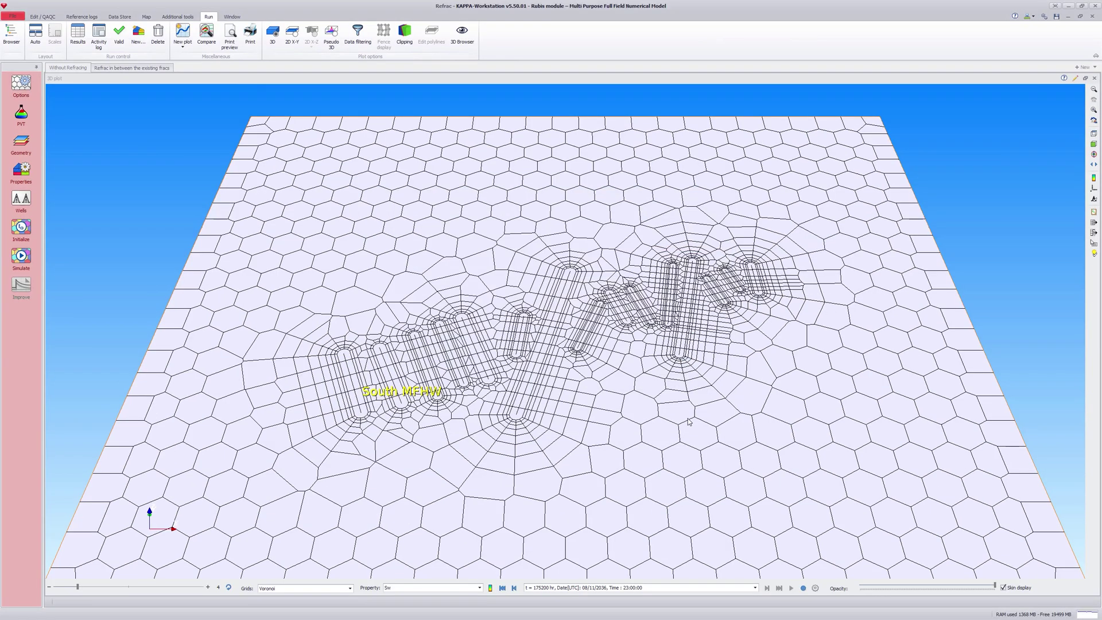
click(928, 588)
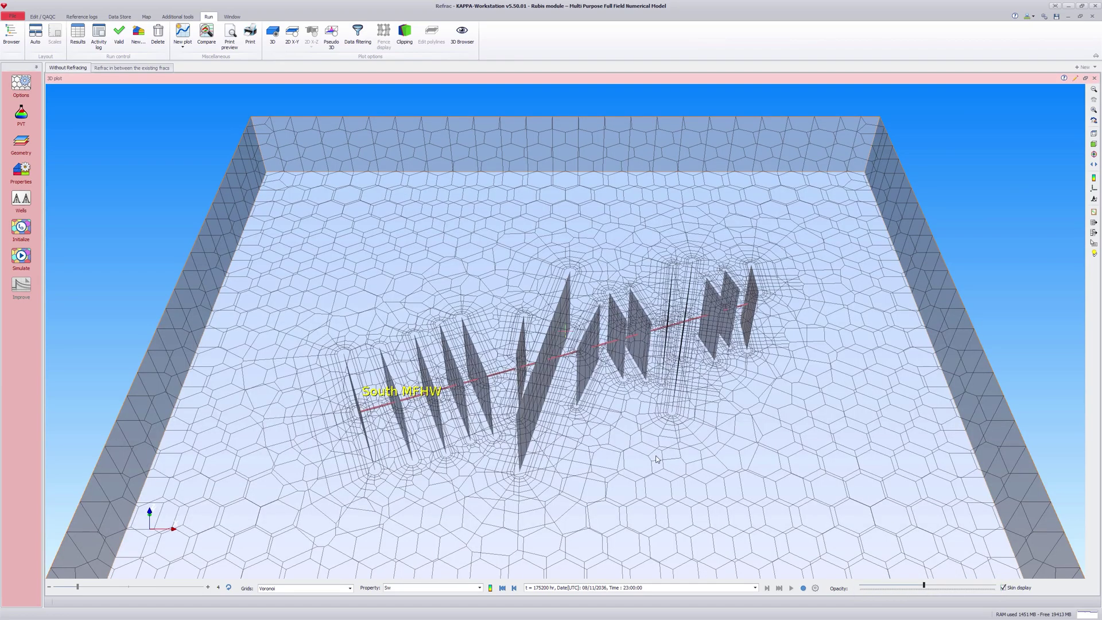
mouse_move(657, 459)
mouse_down()
mouse_move(653, 435)
mouse_move(681, 435)
mouse_move(658, 436)
mouse_move(664, 465)
mouse_up()
scroll(655, 435, up, 5)
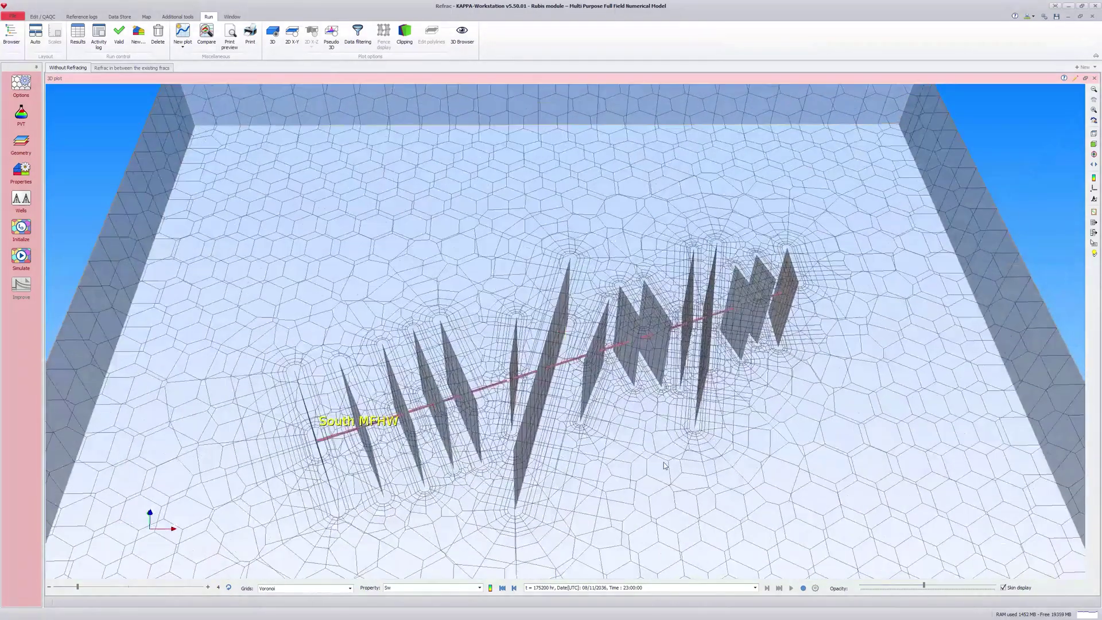
Open the South MFHW well's definition from the map and enlarge its window around the fracture view.
click(146, 16)
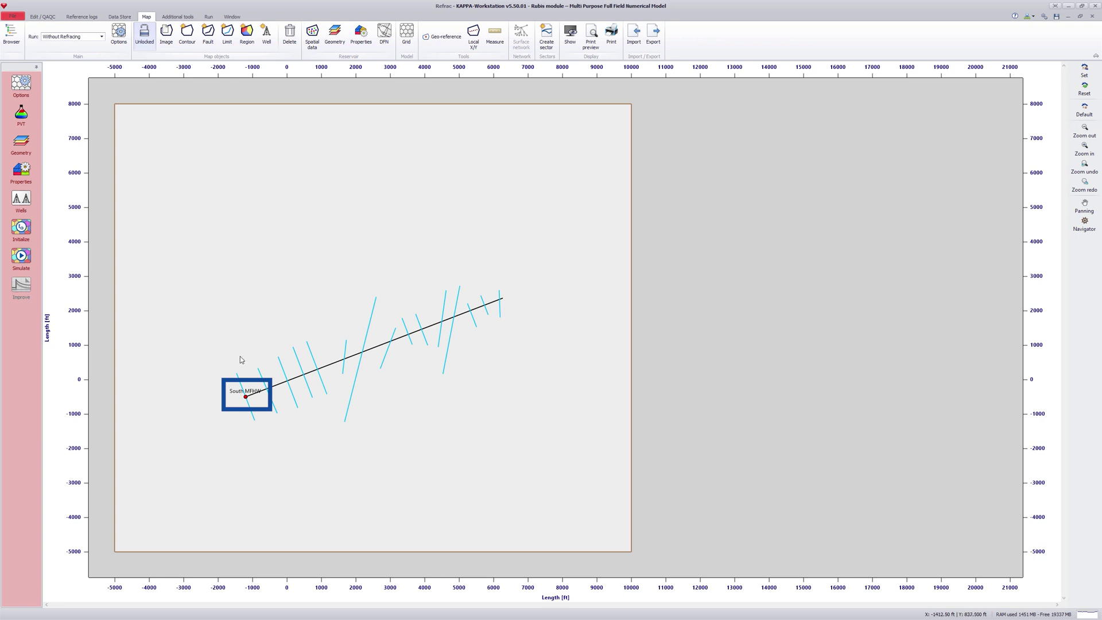
double_click(246, 397)
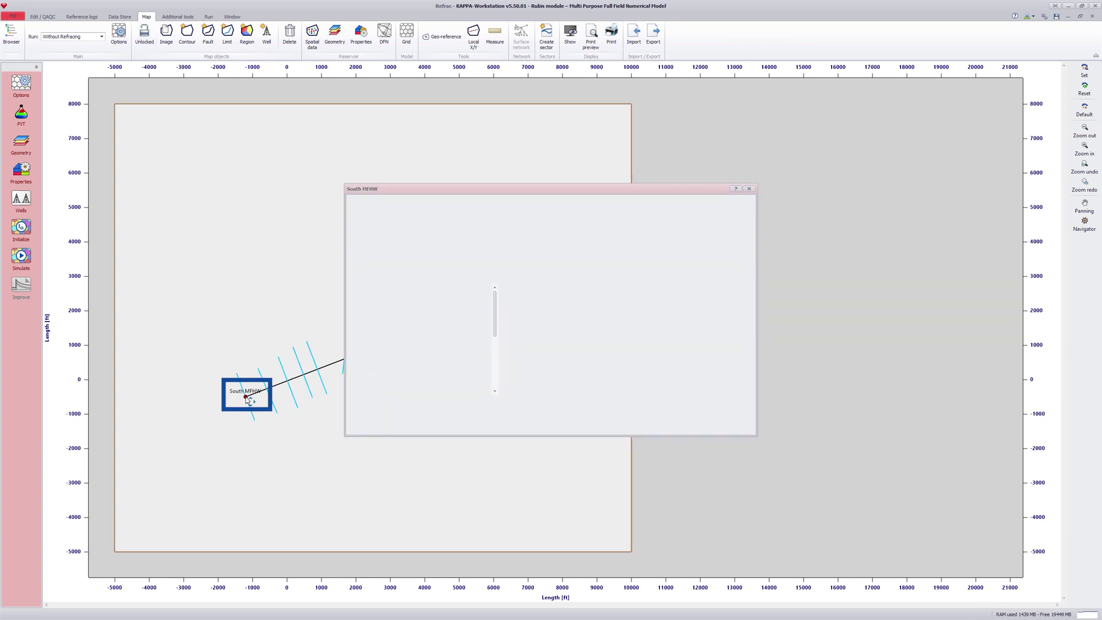
drag(757, 436, 1041, 597)
click(531, 264)
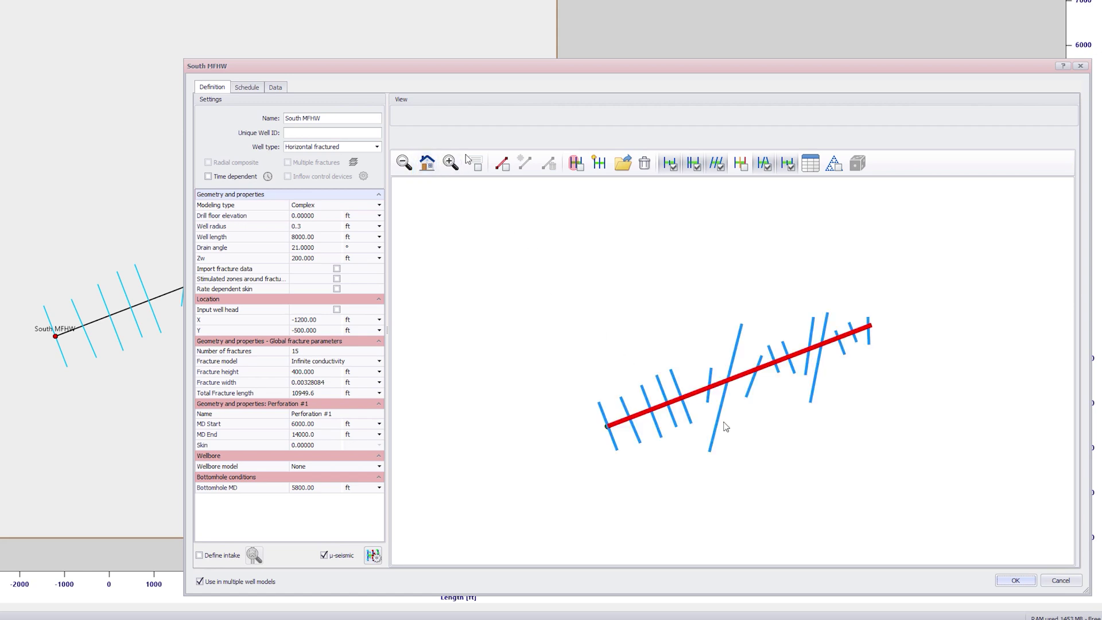
scroll(741, 390, up, 3)
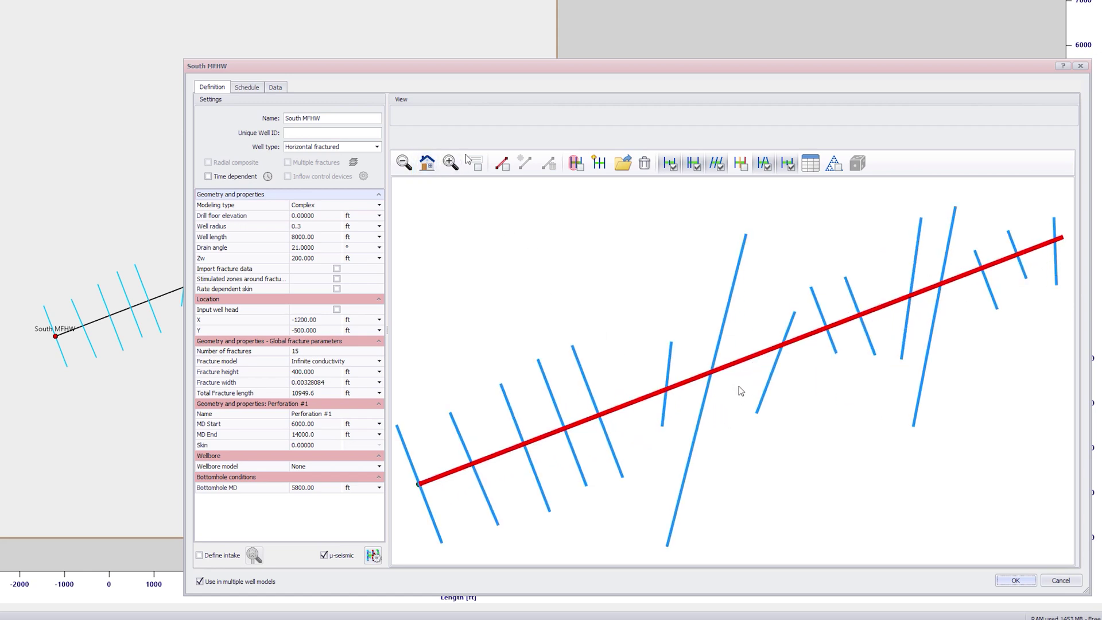
Display the microseismic events, color them by Stage Index and slightly increase their base size.
click(370, 558)
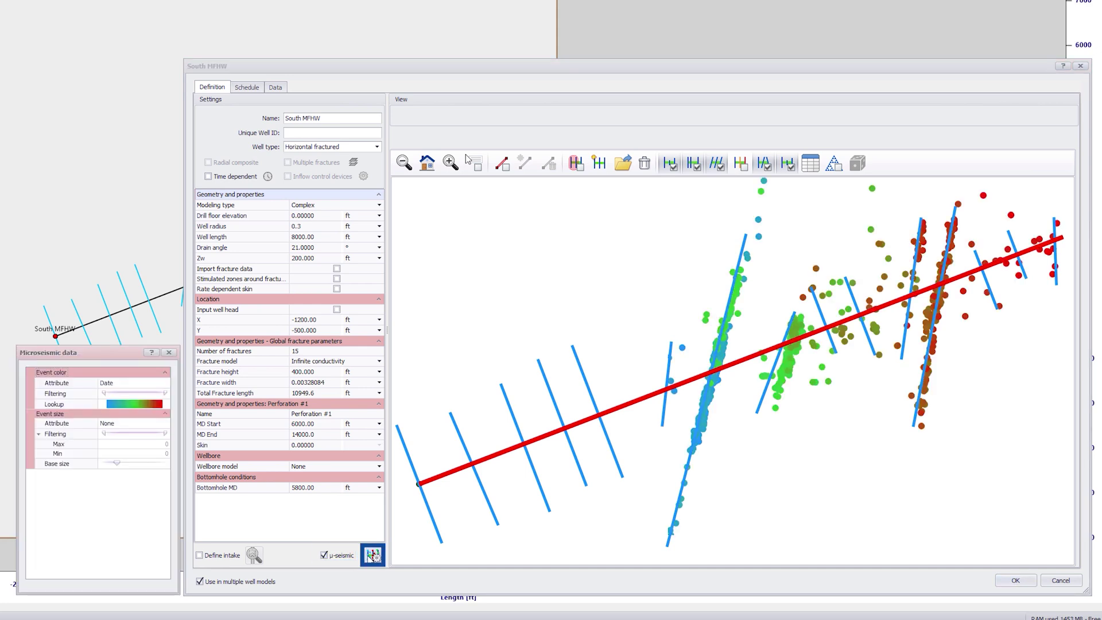
click(163, 383)
click(165, 383)
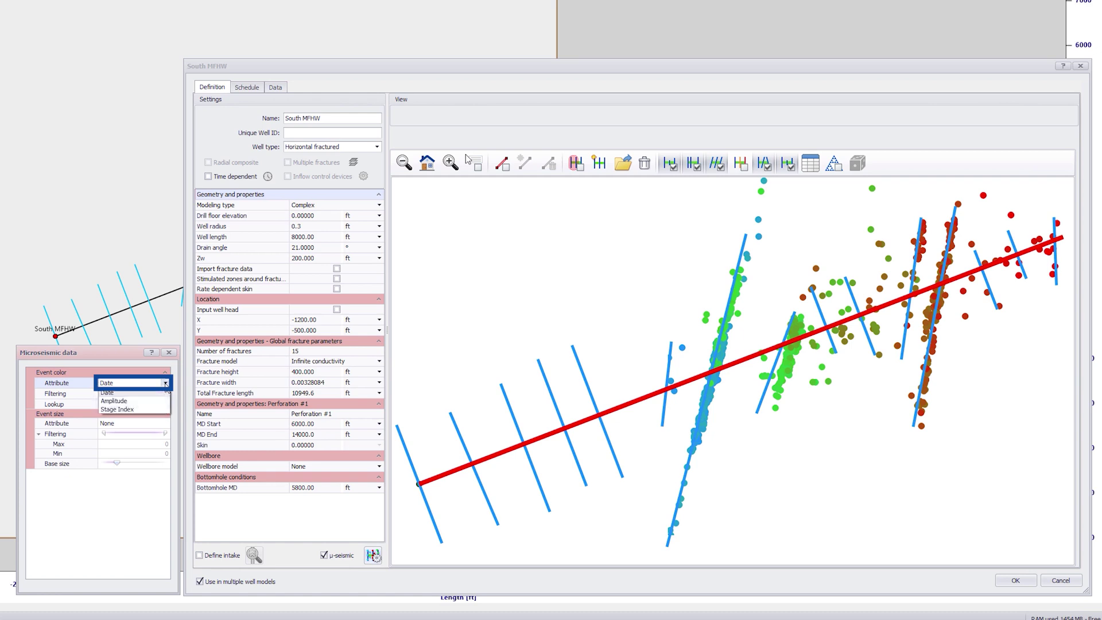
click(113, 400)
click(163, 383)
click(166, 383)
click(138, 410)
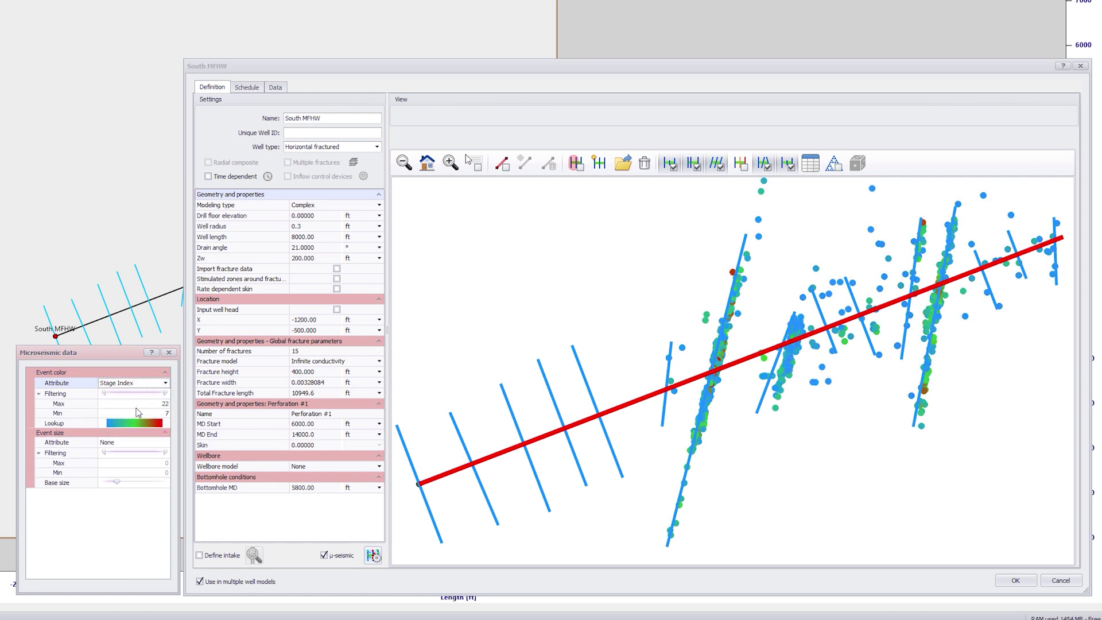
mouse_move(117, 482)
mouse_down()
mouse_move(133, 484)
mouse_move(119, 485)
mouse_up()
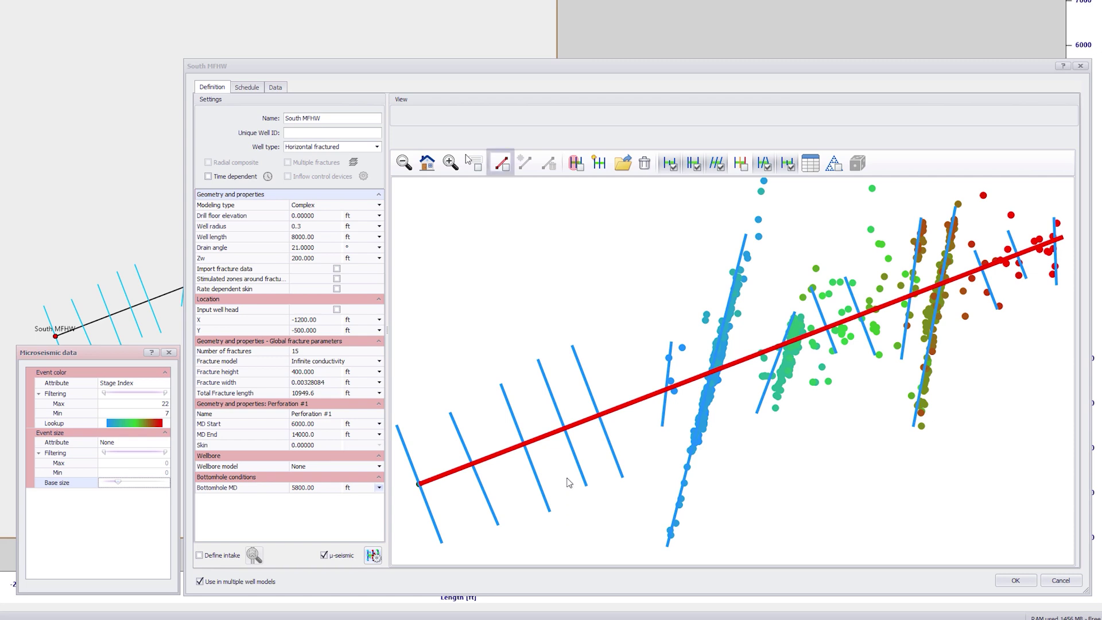
Shorten Perforation #1 in the well view so that it ends at about 8922 ft MD, before the sixth fracture.
click(506, 171)
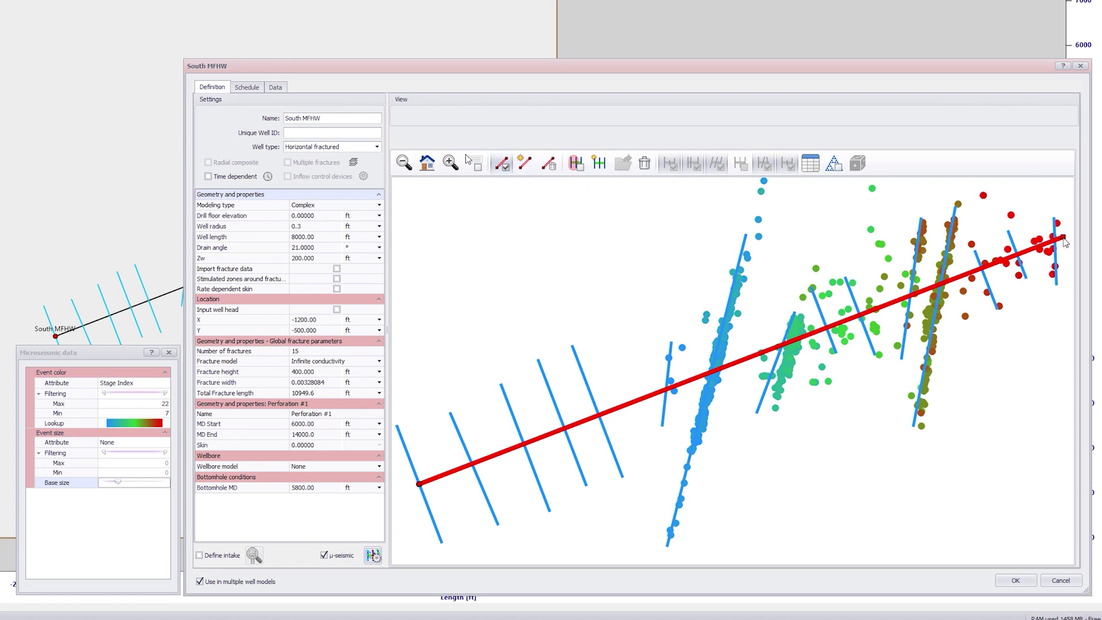
drag(1063, 239, 655, 396)
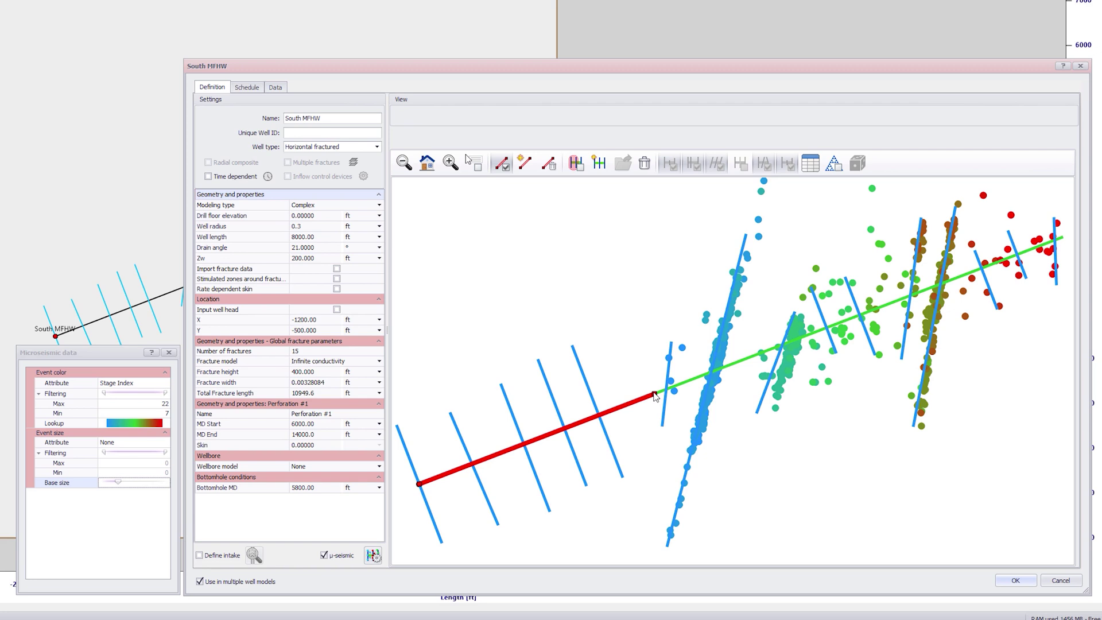
drag(655, 397, 655, 396)
Add a second perforation on the drain and stretch it from about 9007 ft to 14000 ft MD.
click(528, 165)
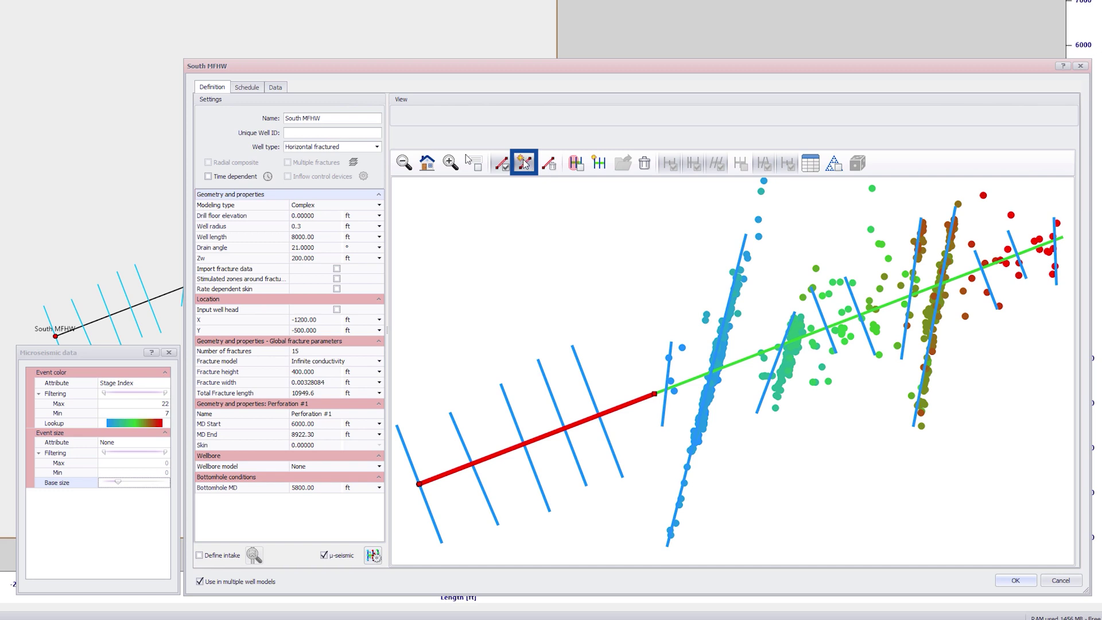
click(818, 335)
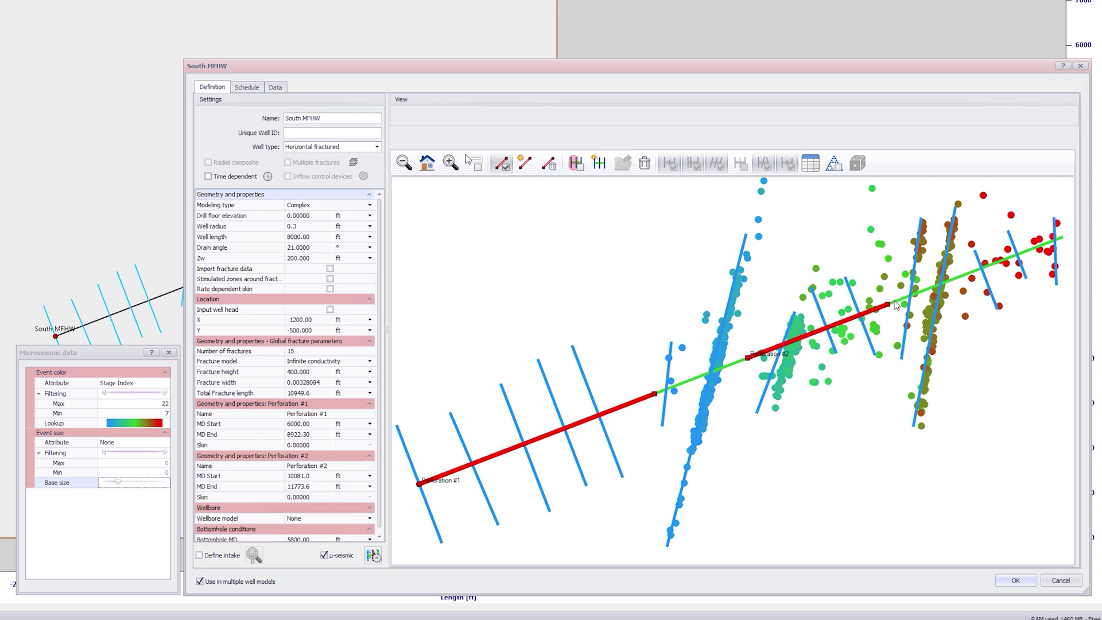
drag(896, 305, 1066, 237)
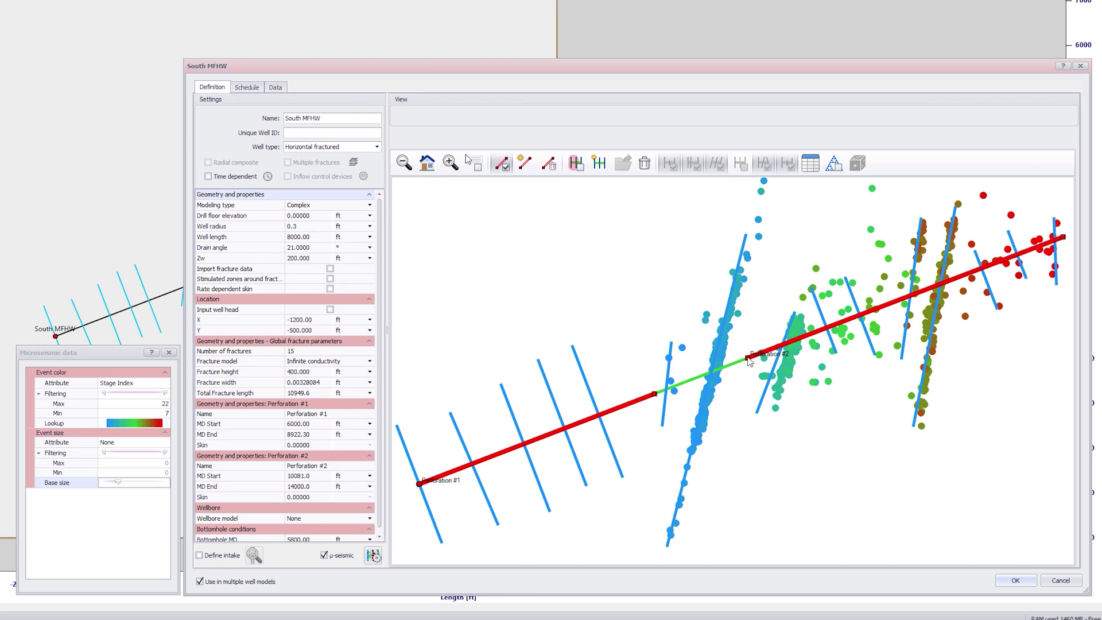
drag(749, 362, 660, 392)
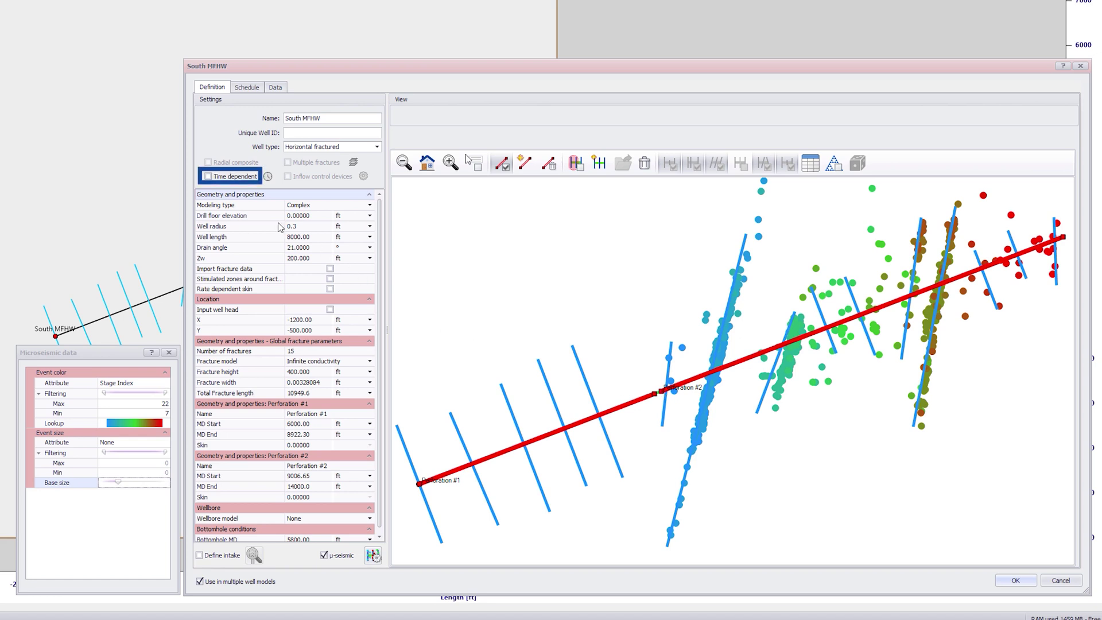
Make the well time dependent and add a perforation closing interval to Perforation #1.
click(207, 176)
click(268, 176)
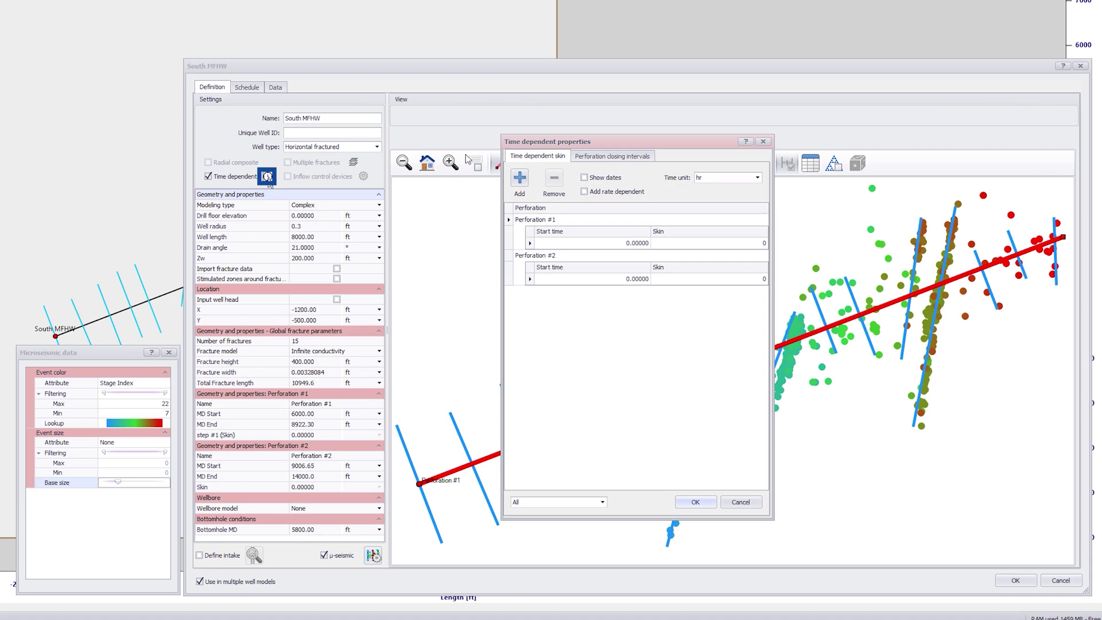
click(606, 163)
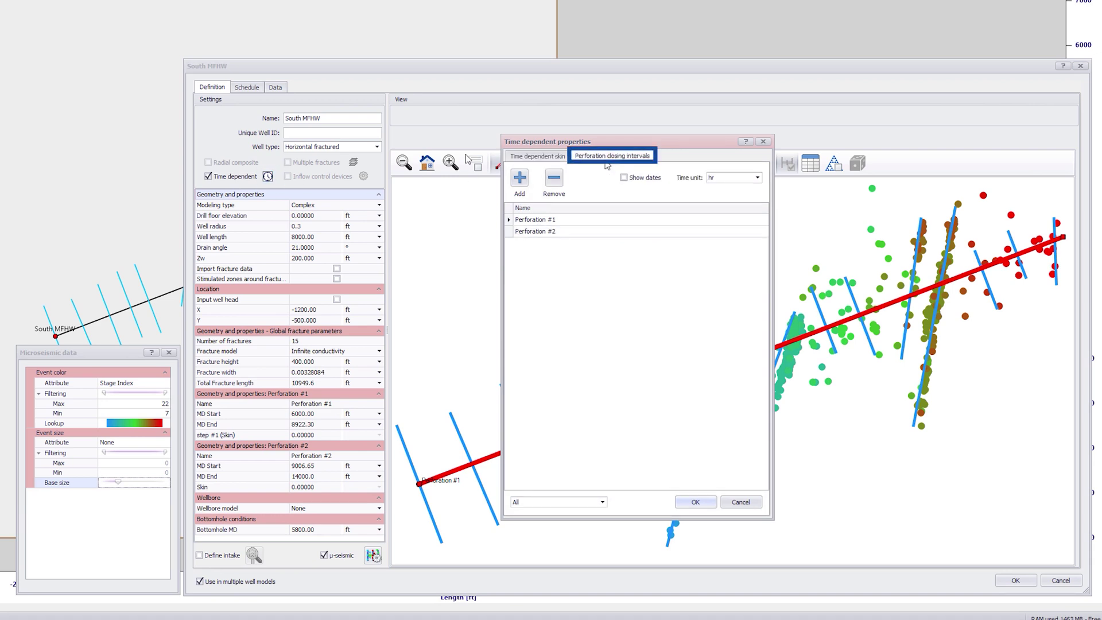
click(520, 178)
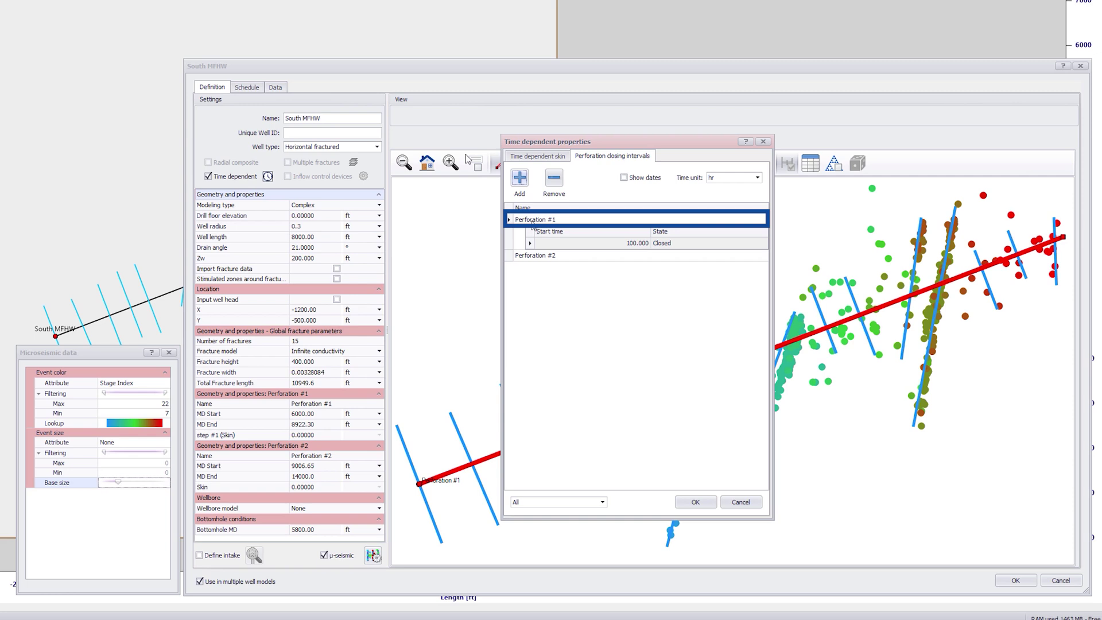
View the closing interval's start time as a date and return the display to elapsed hours.
click(540, 242)
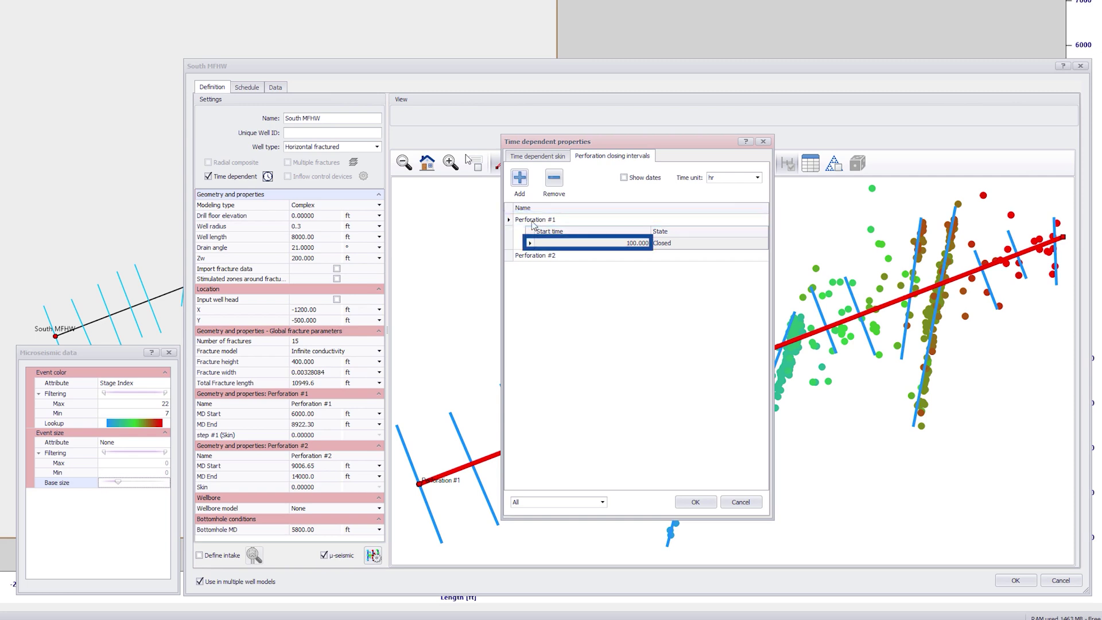
key(Tab)
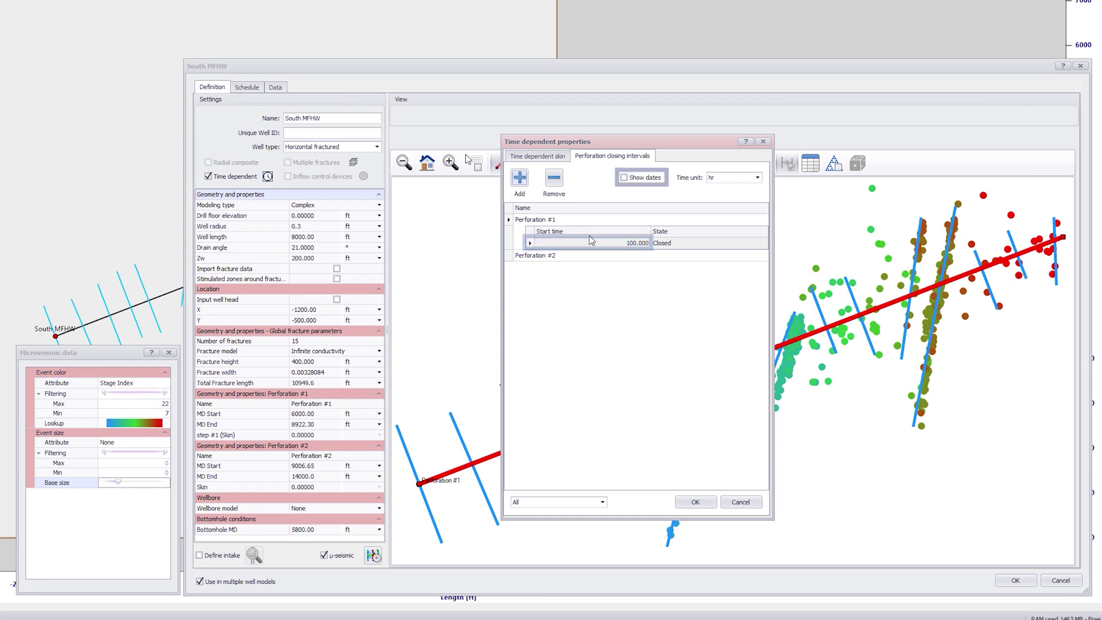
click(623, 178)
click(618, 244)
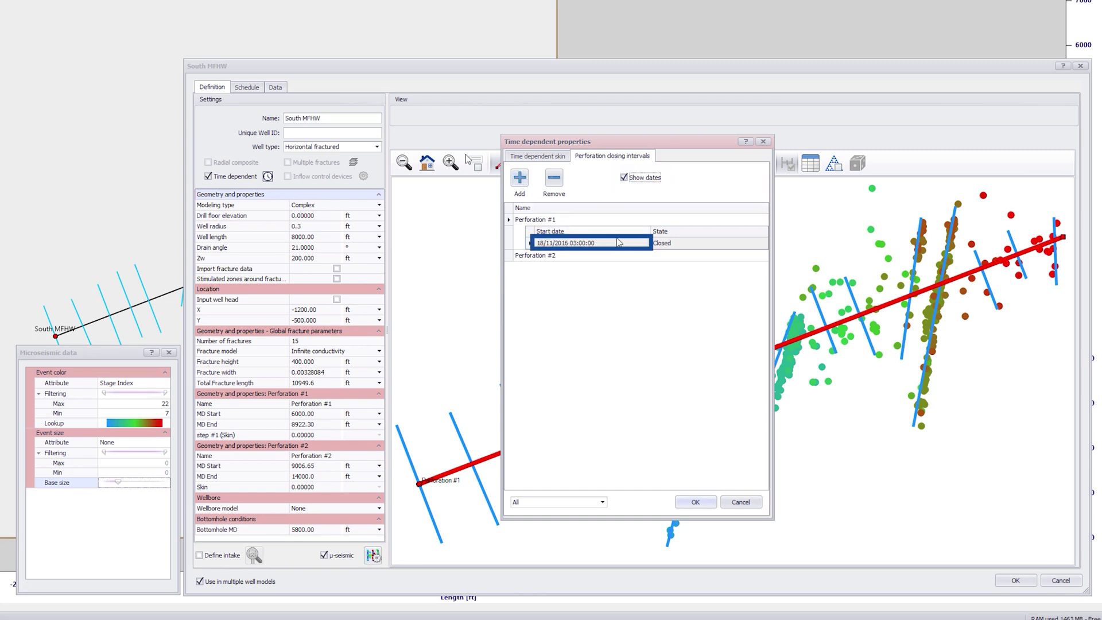
key(Tab)
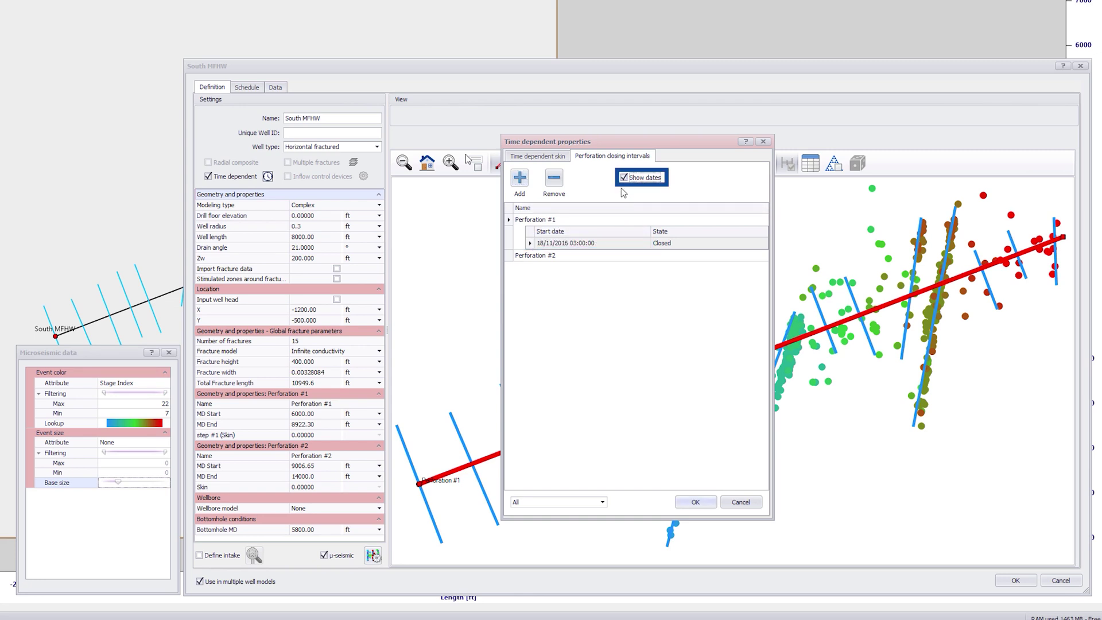
click(624, 178)
Set Perforation #1 to close from a start time of 0 hr and accept the time-dependent properties and well definition.
key(shift+Tab)
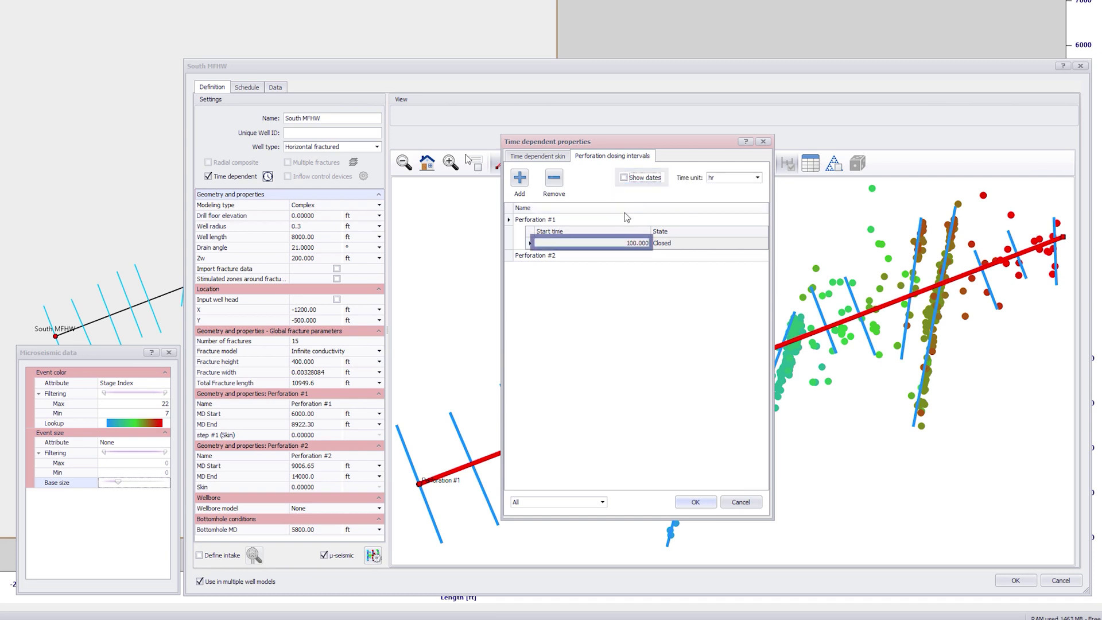
key(F2)
text(0)
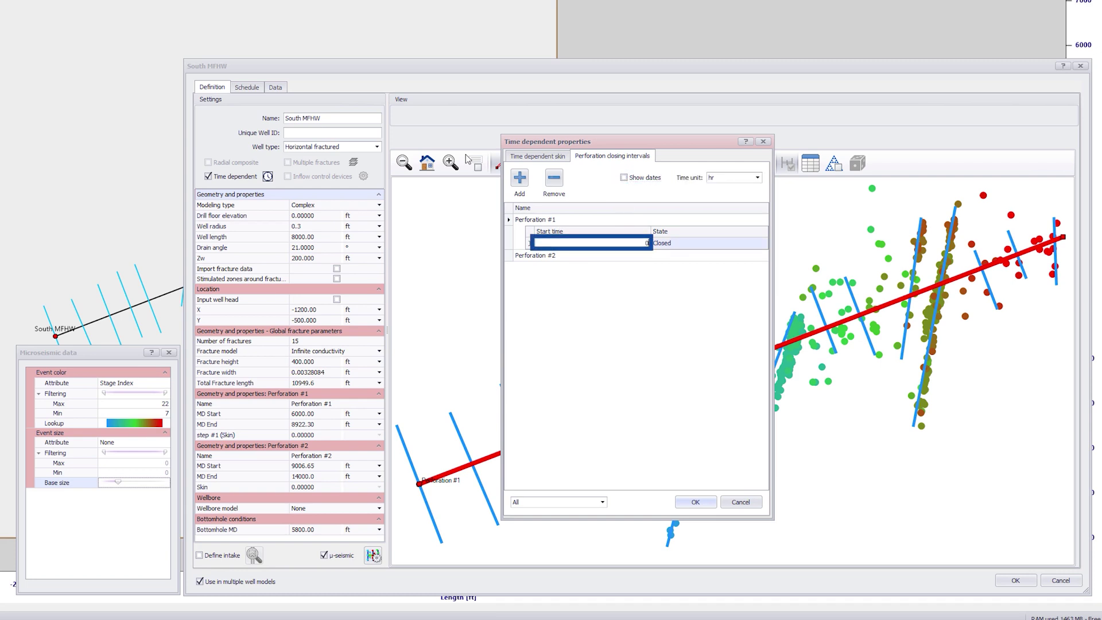
key(Return)
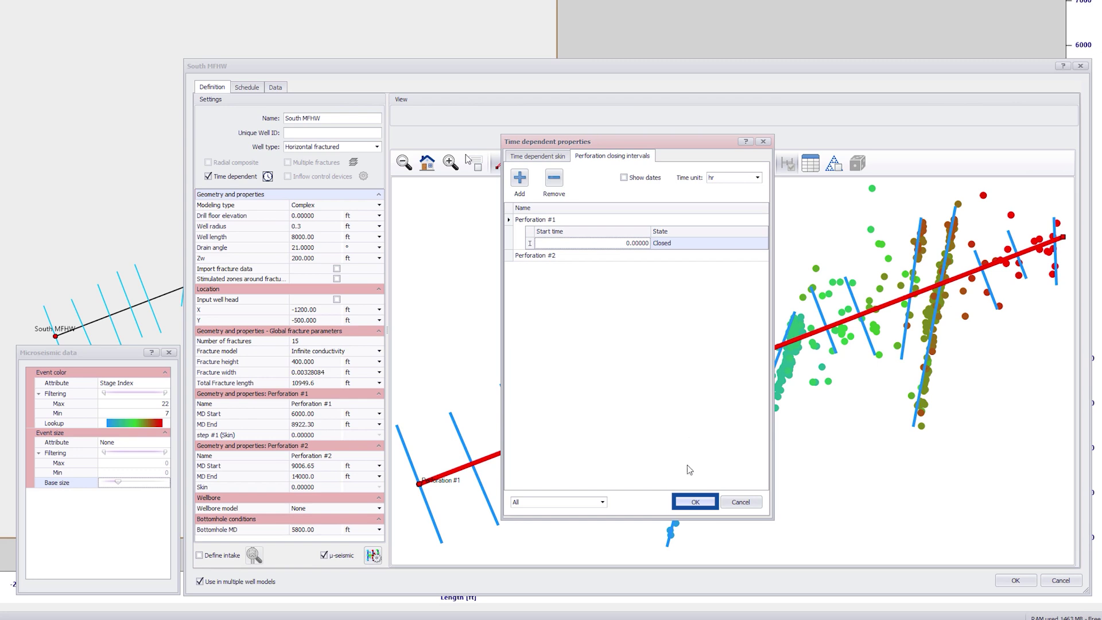
click(706, 501)
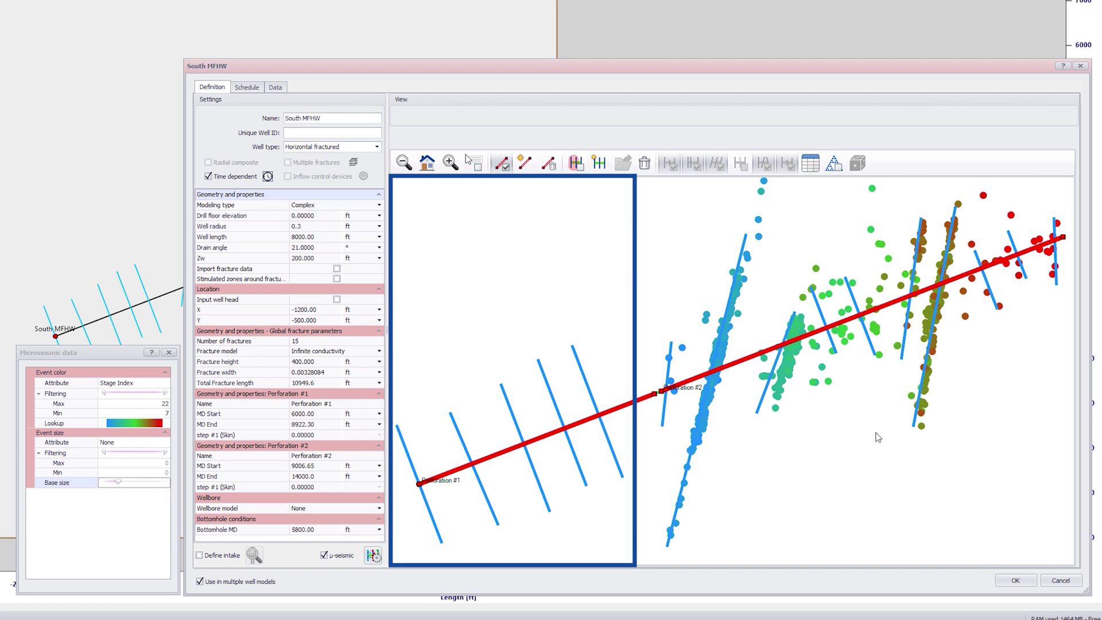
click(1016, 581)
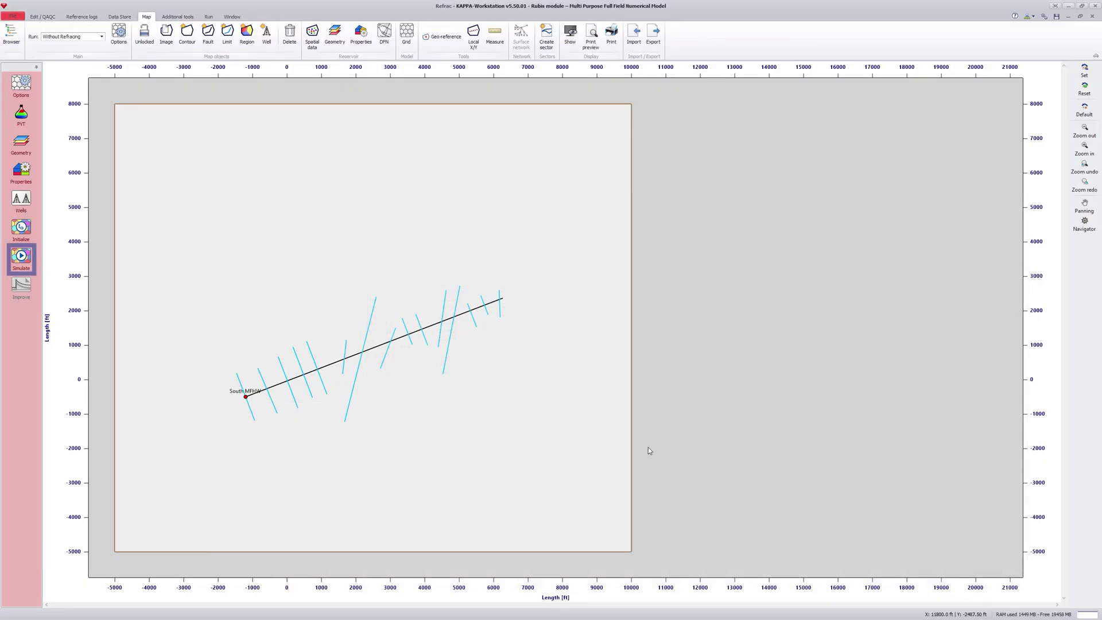
Simulate the run with the default outputs and its duration expressed in years, checking the activity log for completion.
click(22, 256)
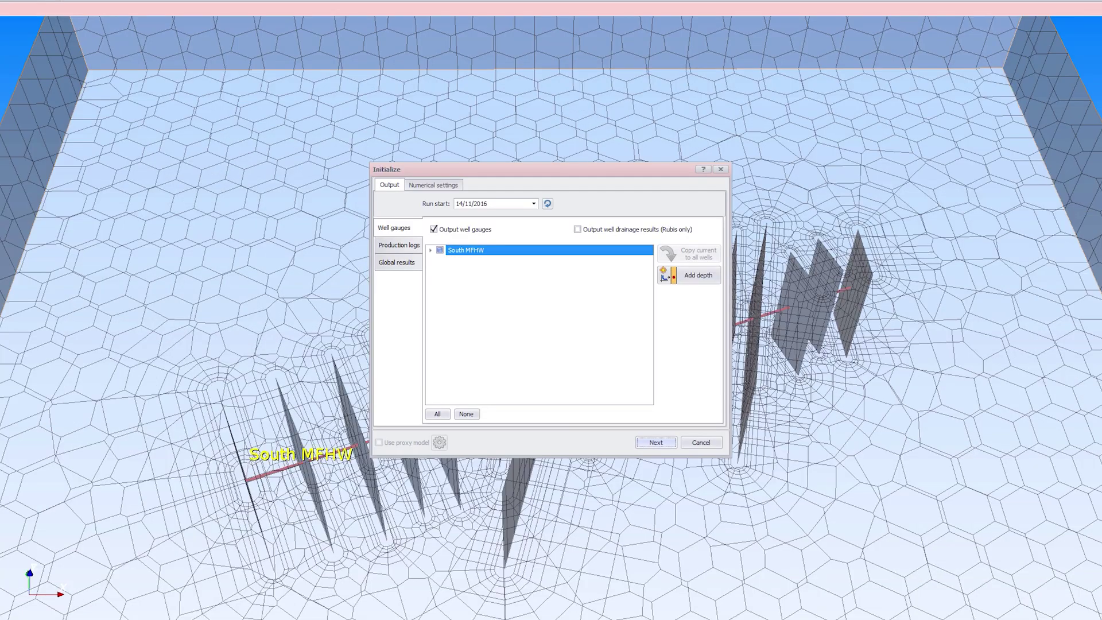
click(655, 444)
click(524, 222)
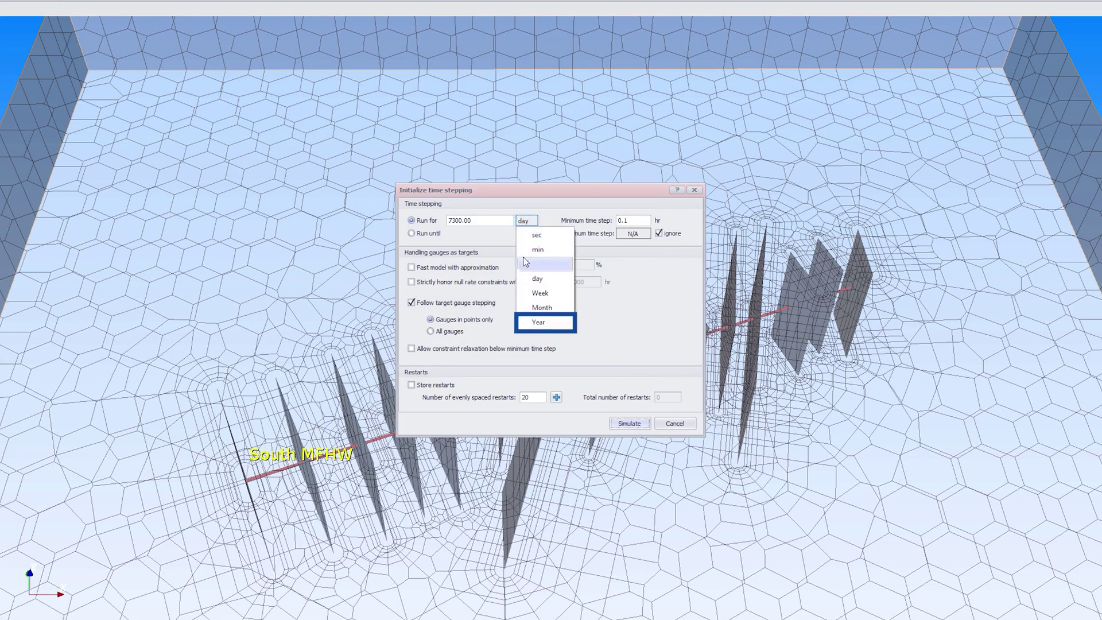
click(531, 322)
click(629, 423)
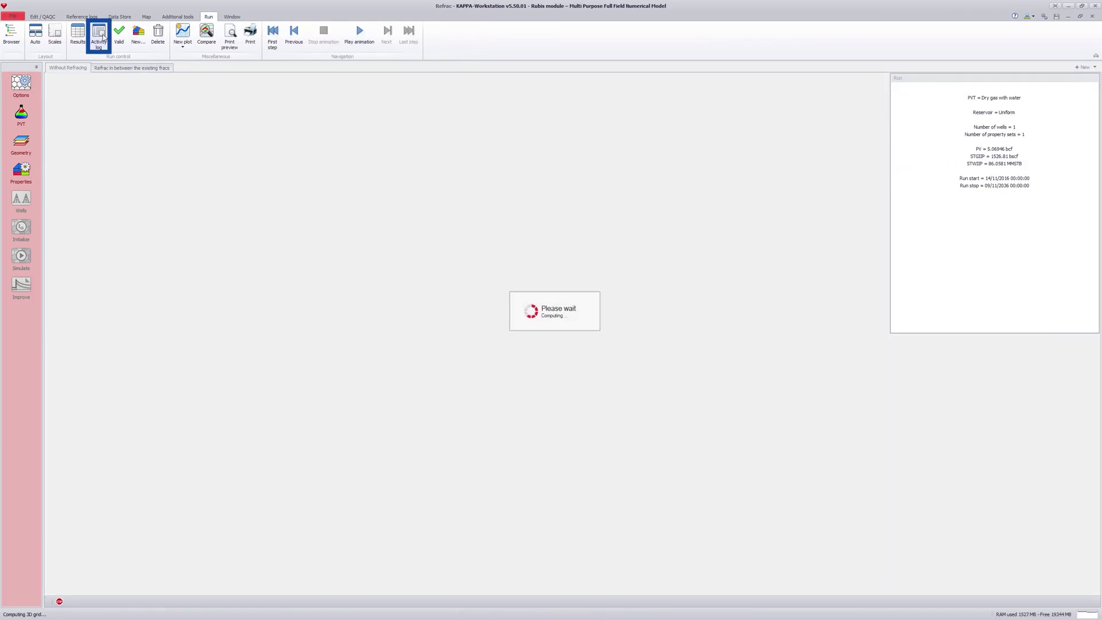
click(99, 36)
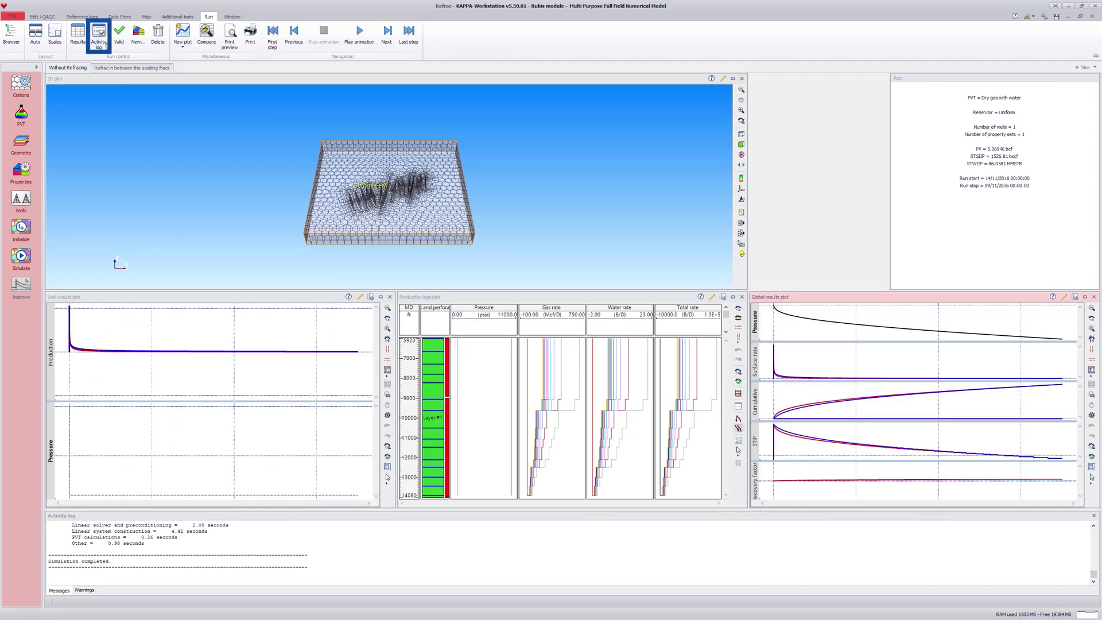
click(99, 36)
Maximize the 3D plot and display the pressure property on the grid.
double_click(204, 77)
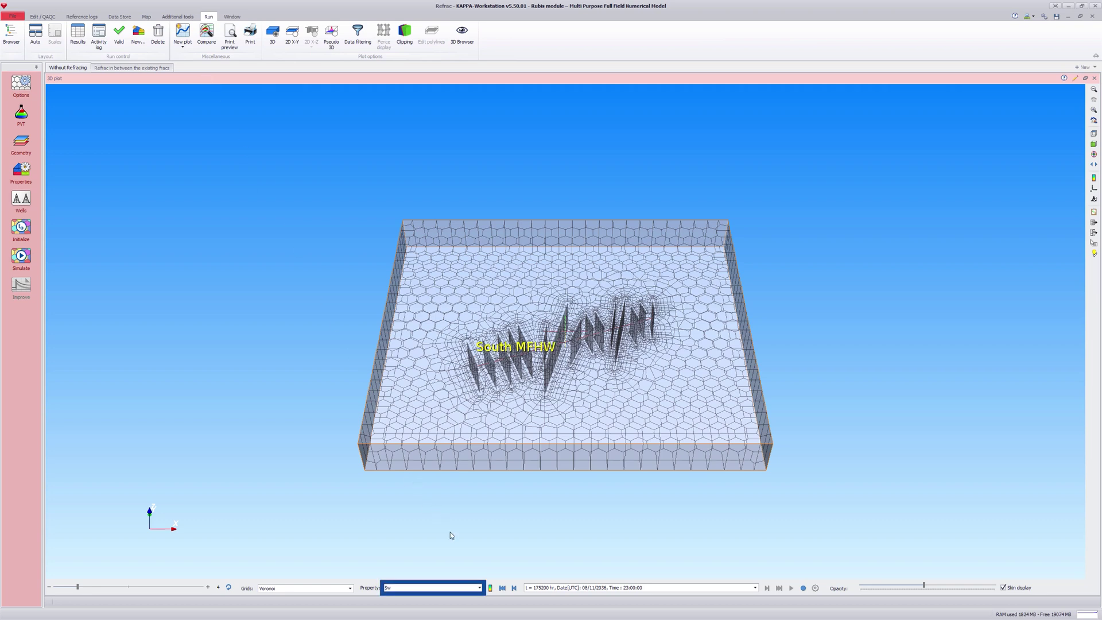
click(480, 588)
click(430, 567)
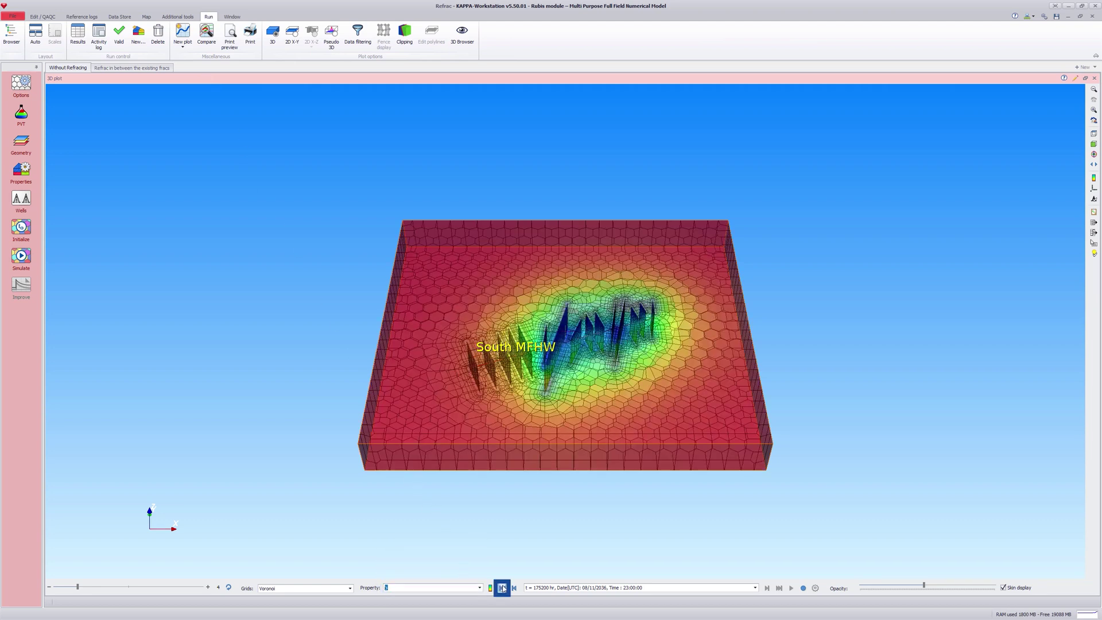
Play the pressure animation on the 3D grid from the first time step and raise the grid opacity to maximum.
click(502, 588)
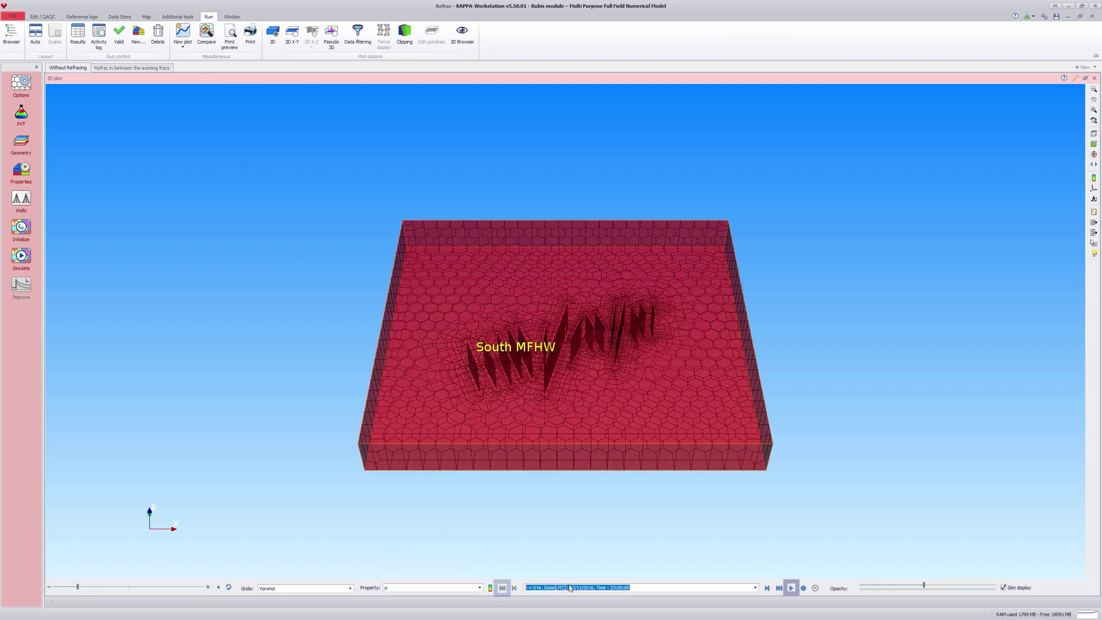
scroll(763, 538, up, 5)
click(791, 588)
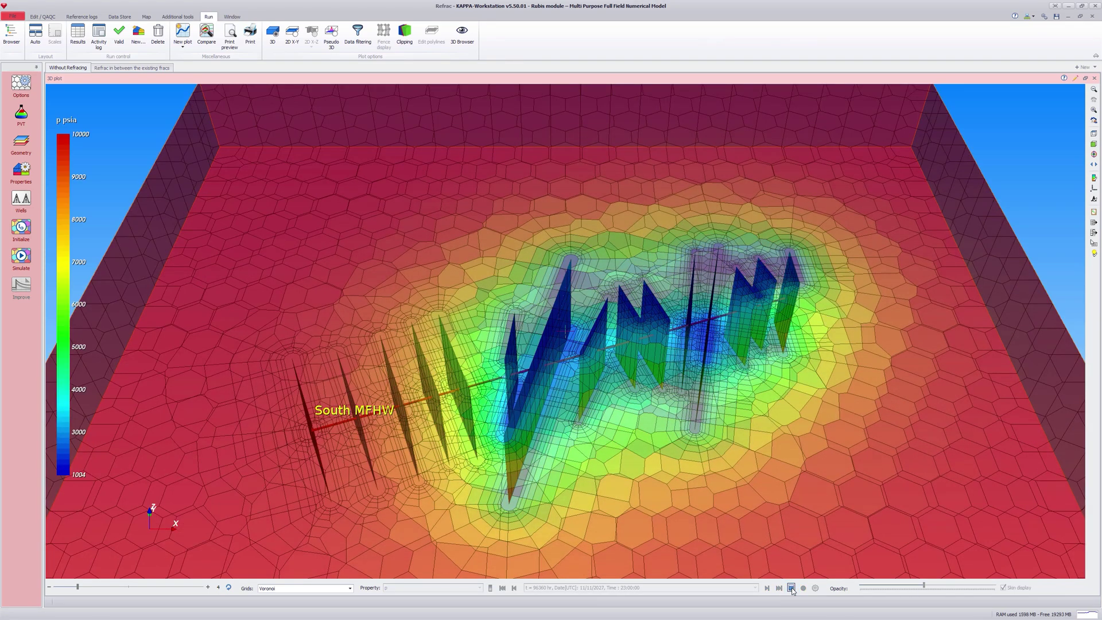
drag(924, 585, 995, 586)
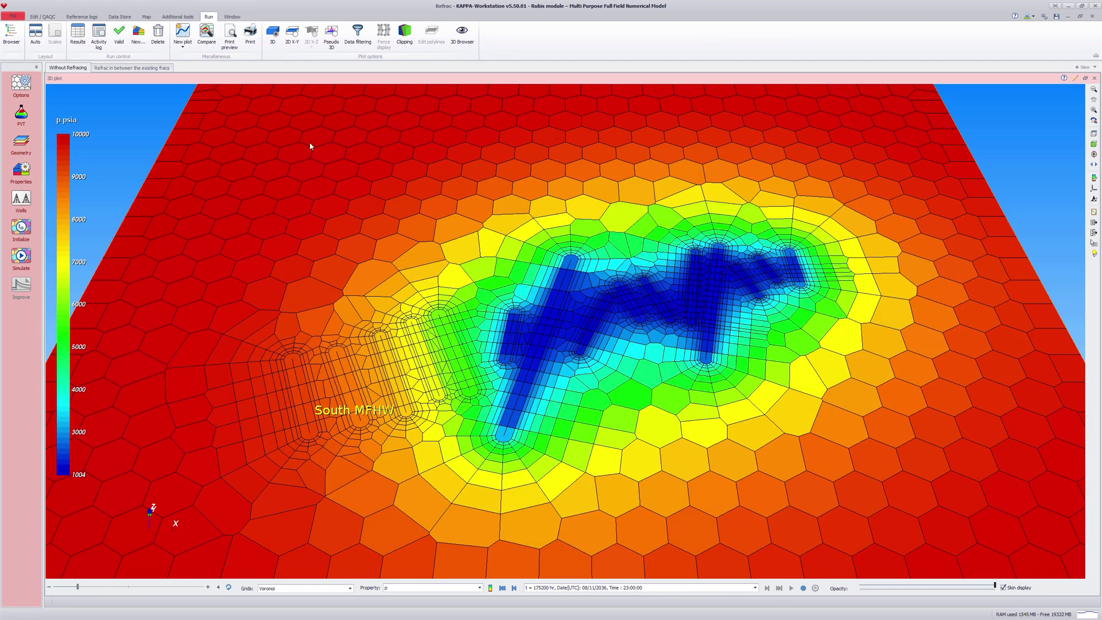
double_click(278, 81)
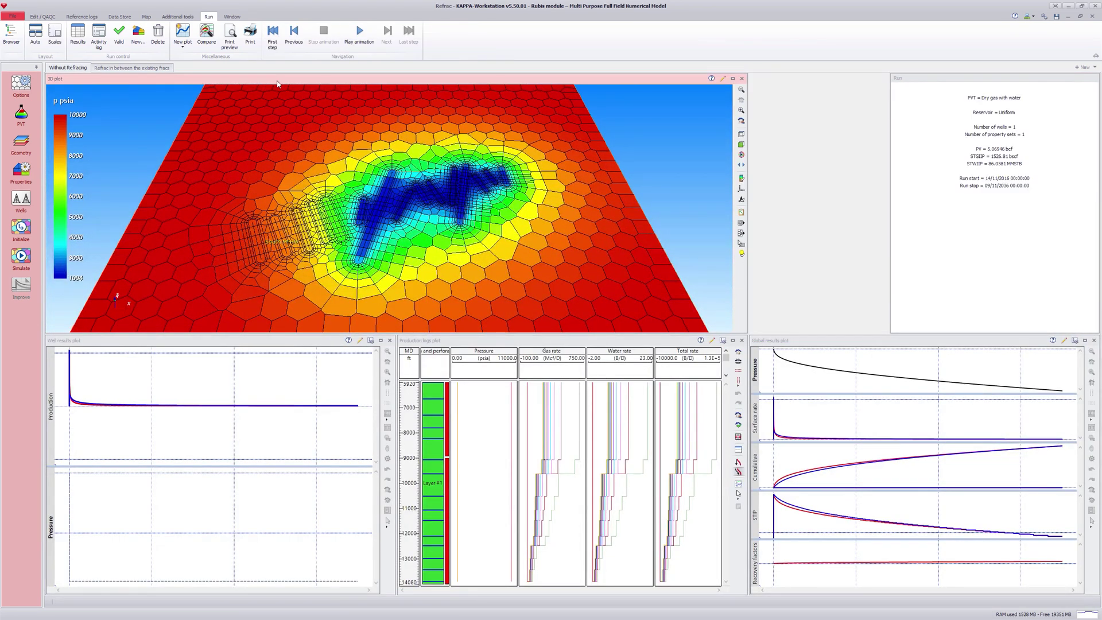
Create a new run named Refrac, initialized from the Without Refracing run.
click(138, 33)
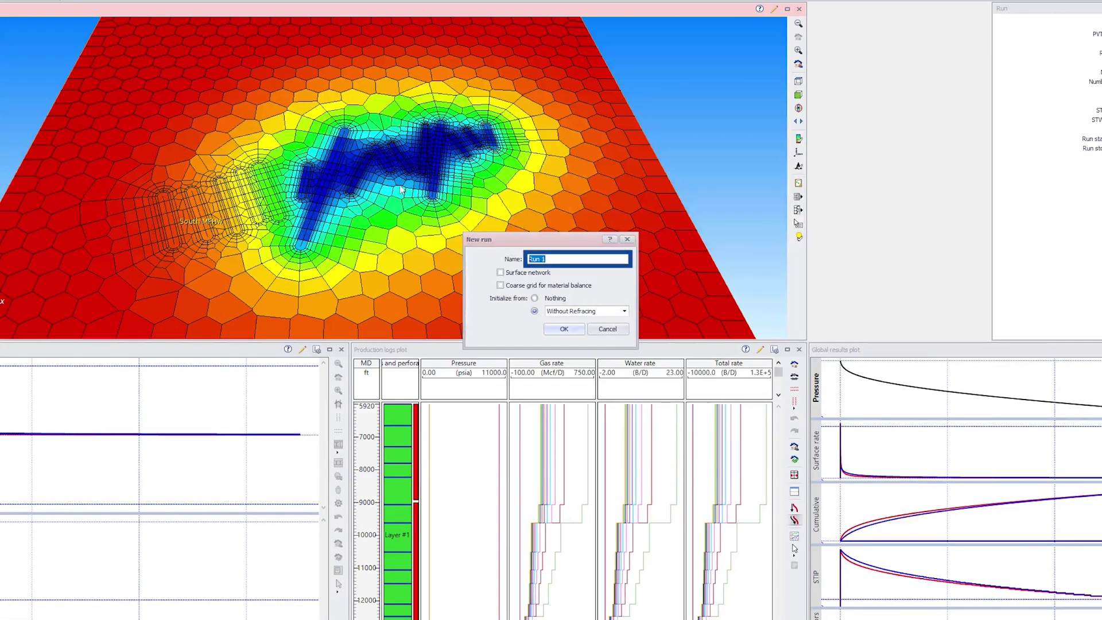
text(Refrac)
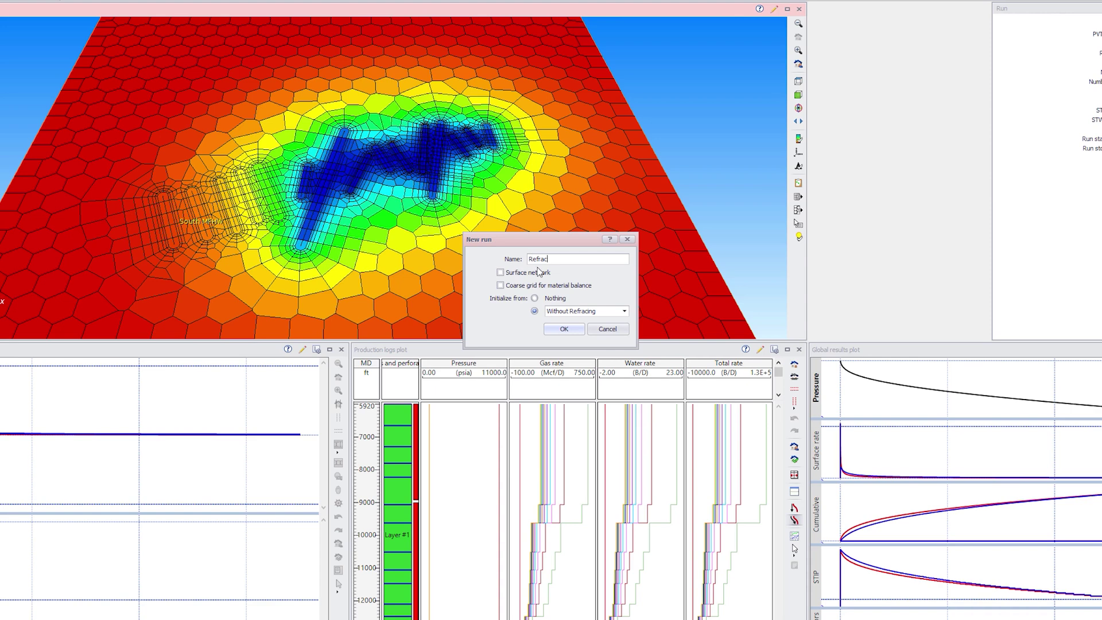
click(564, 329)
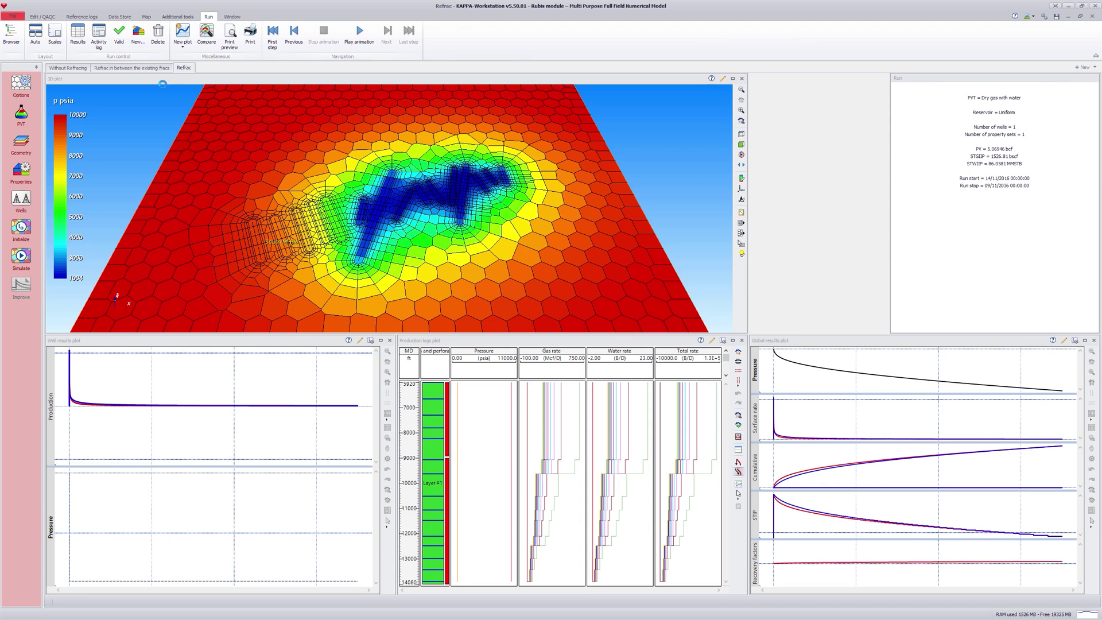
Add an Open entry to Perforation #1's closing intervals in the time-dependent properties of the South MFHW well.
click(147, 16)
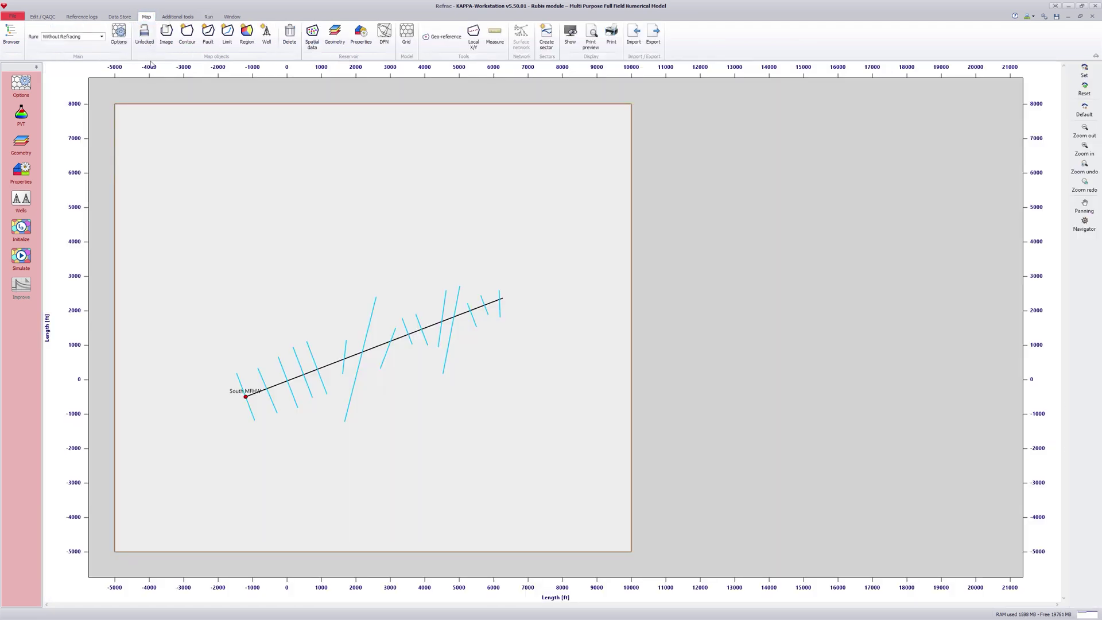
double_click(248, 400)
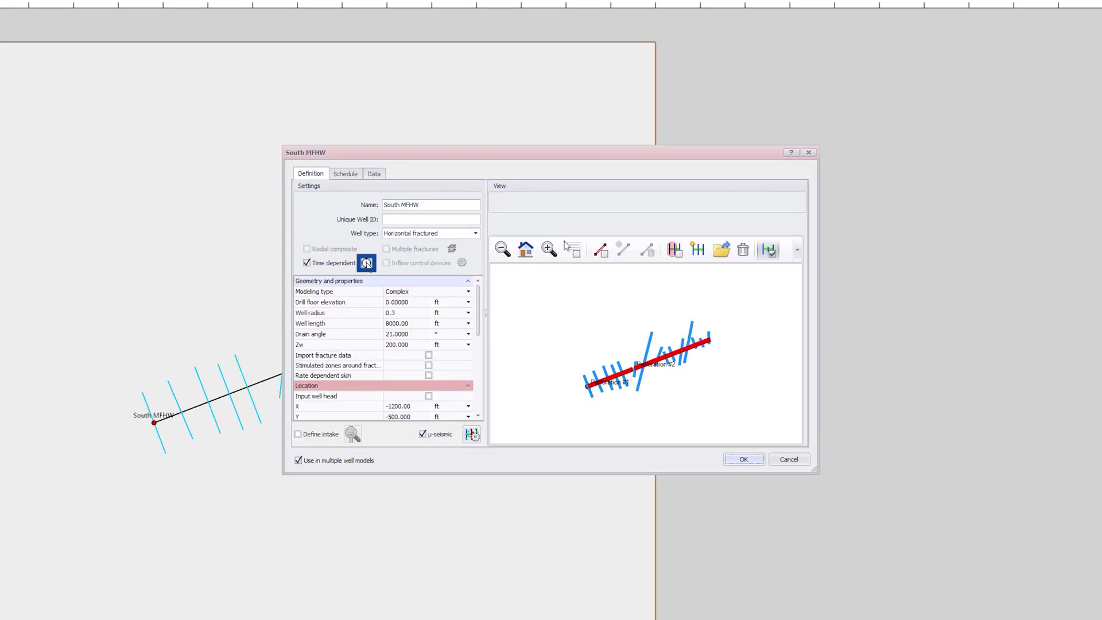
click(367, 263)
click(528, 141)
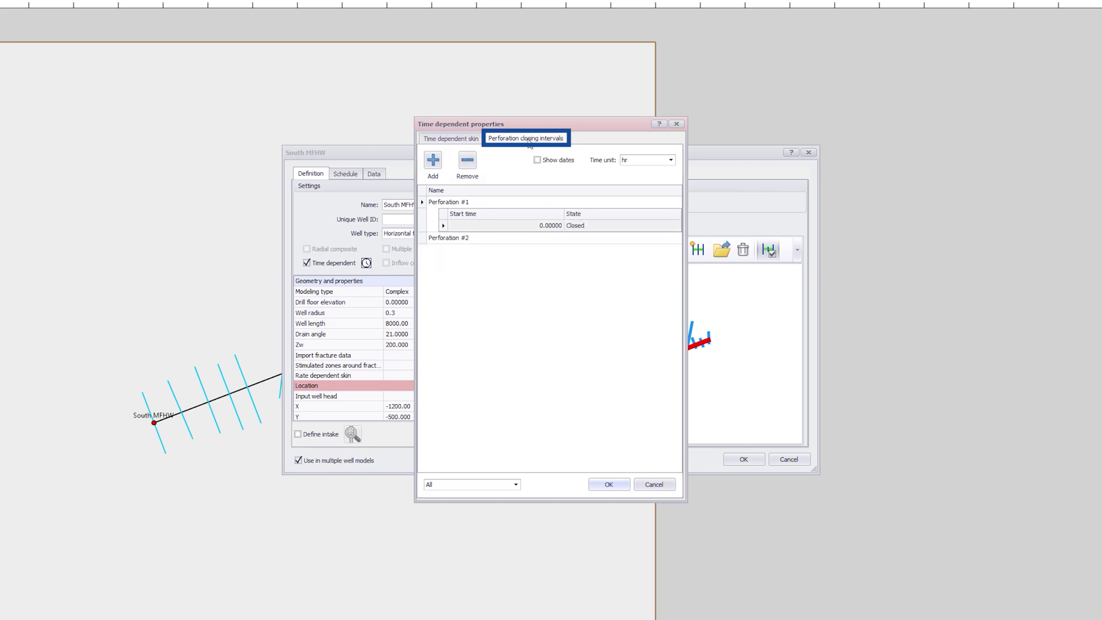
click(432, 162)
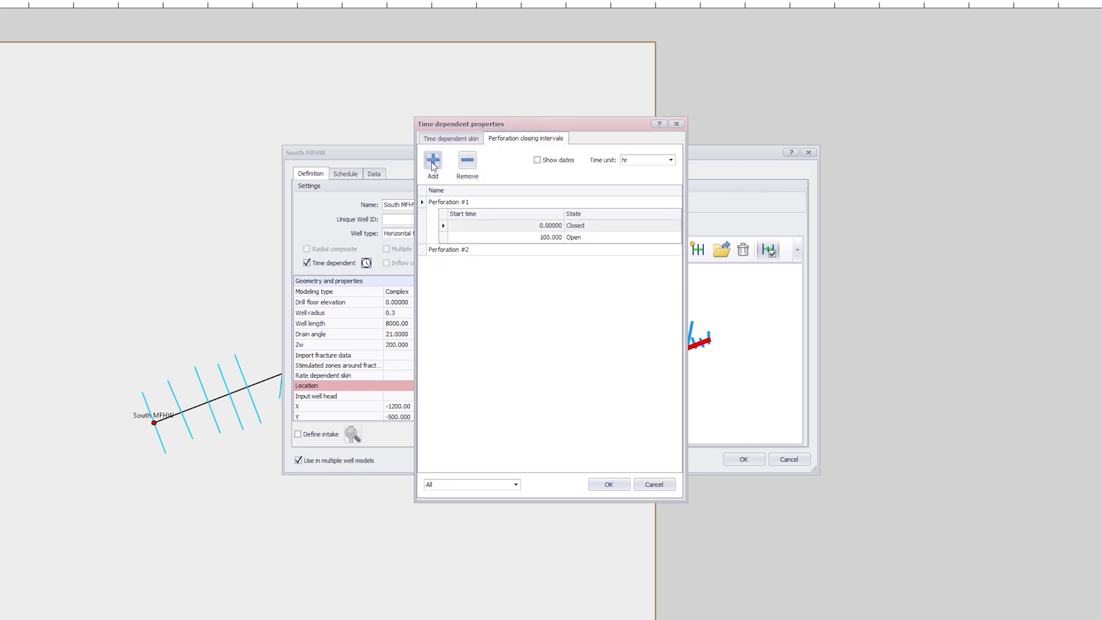
Set the interval time unit to Year and Perforation #1's opening time to 3, and accept the well definition.
click(671, 161)
scroll(661, 201, down, 1)
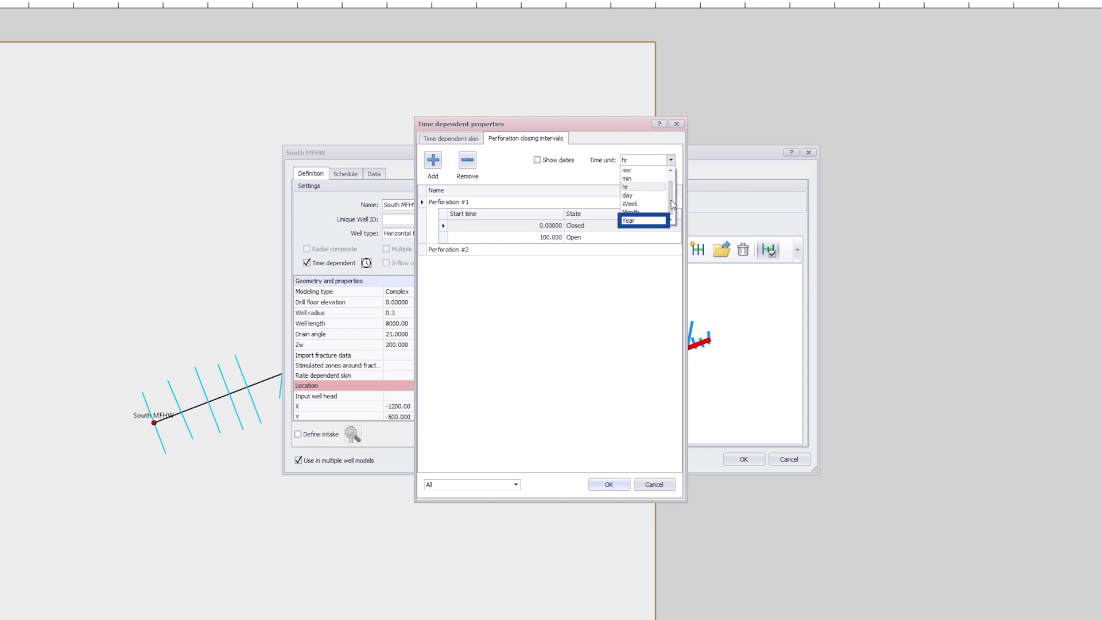
click(646, 217)
click(517, 237)
click(517, 237)
drag(503, 237, 548, 237)
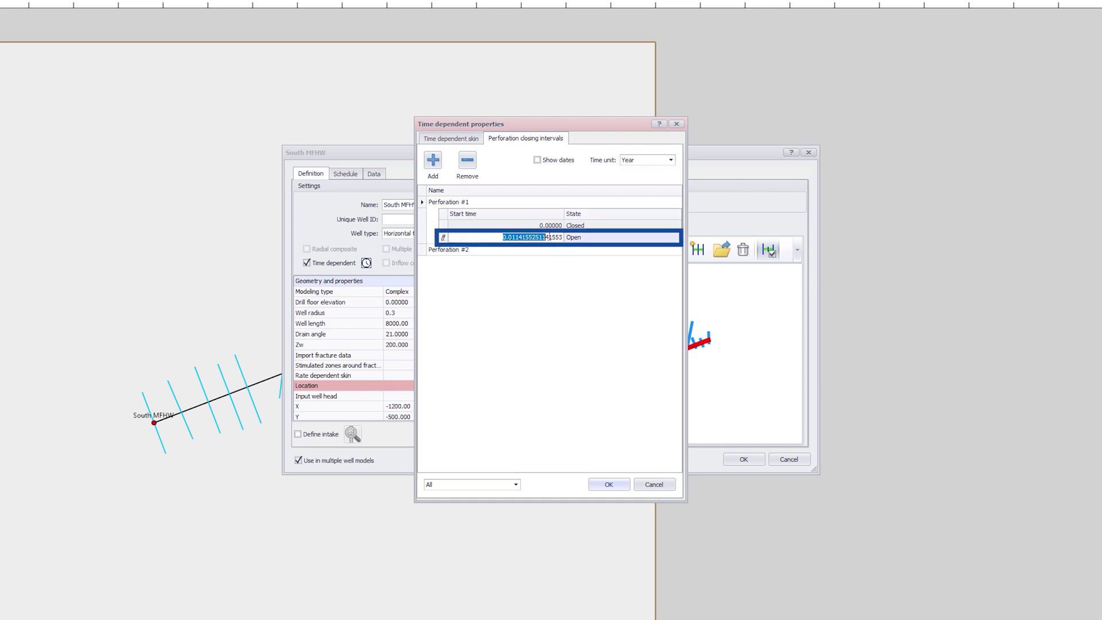
text(3)
click(571, 275)
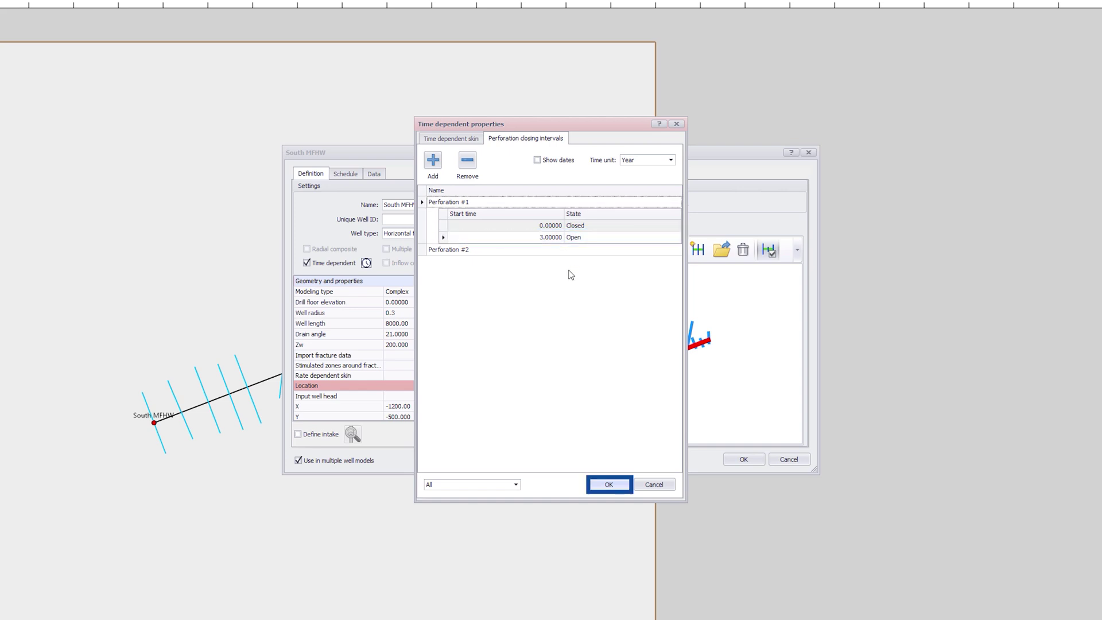
click(601, 485)
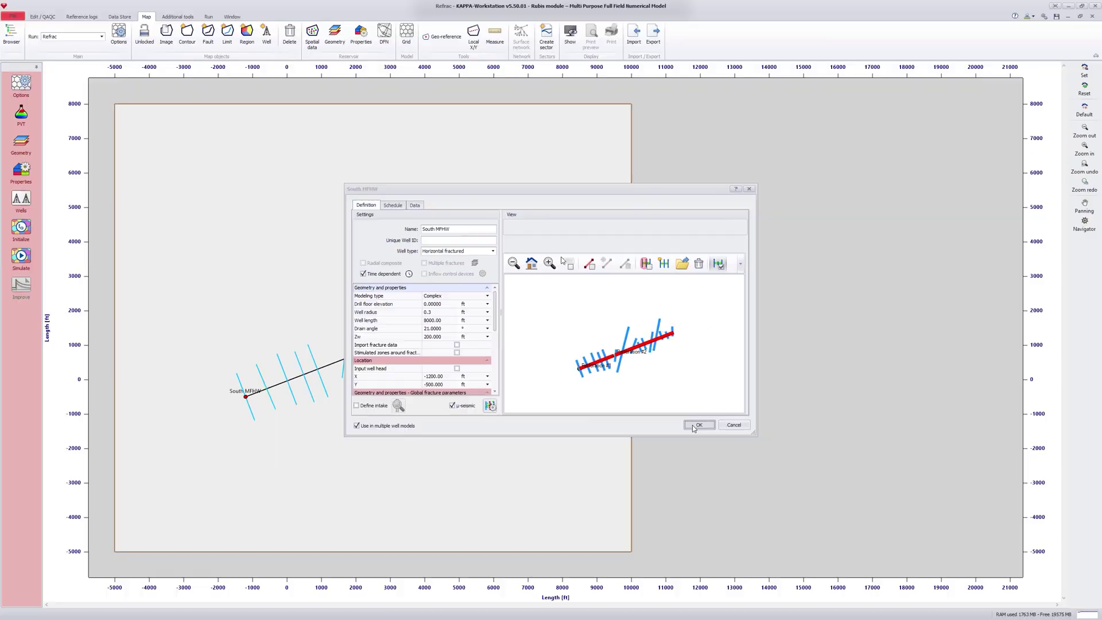
click(724, 463)
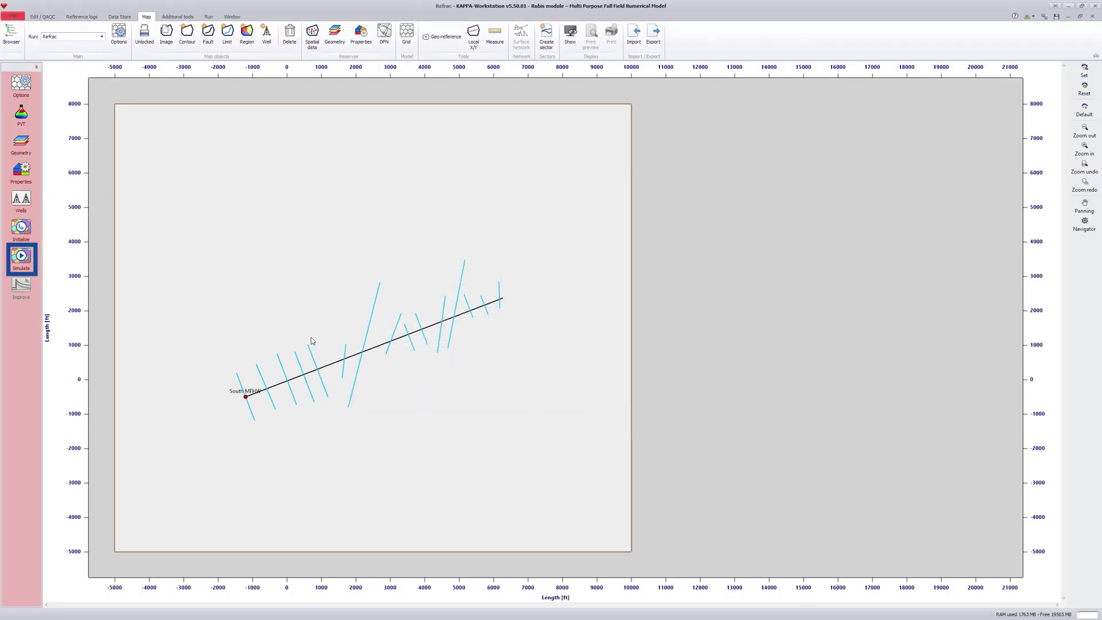
Simulate the Refrac run for 7300 days with the default outputs and hide the activity log.
click(0, 240)
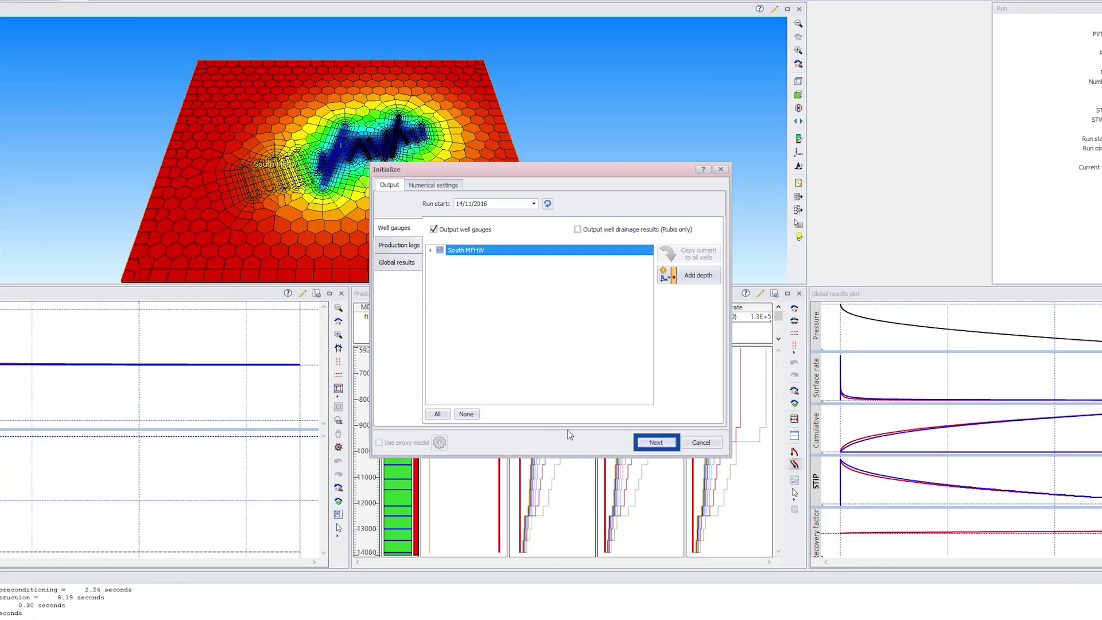
click(674, 442)
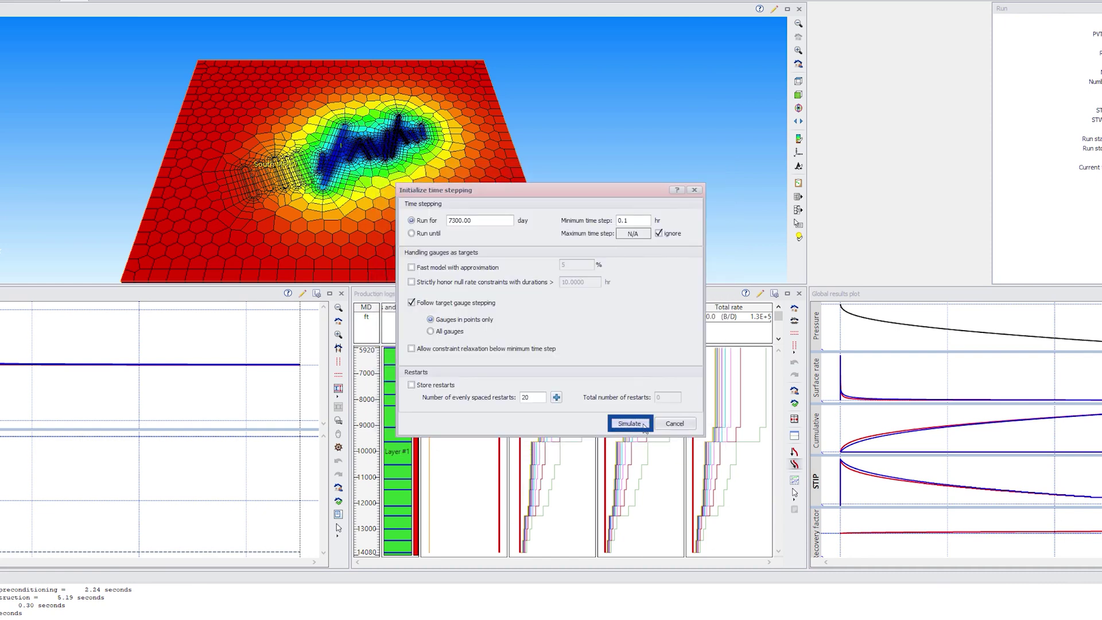
click(629, 424)
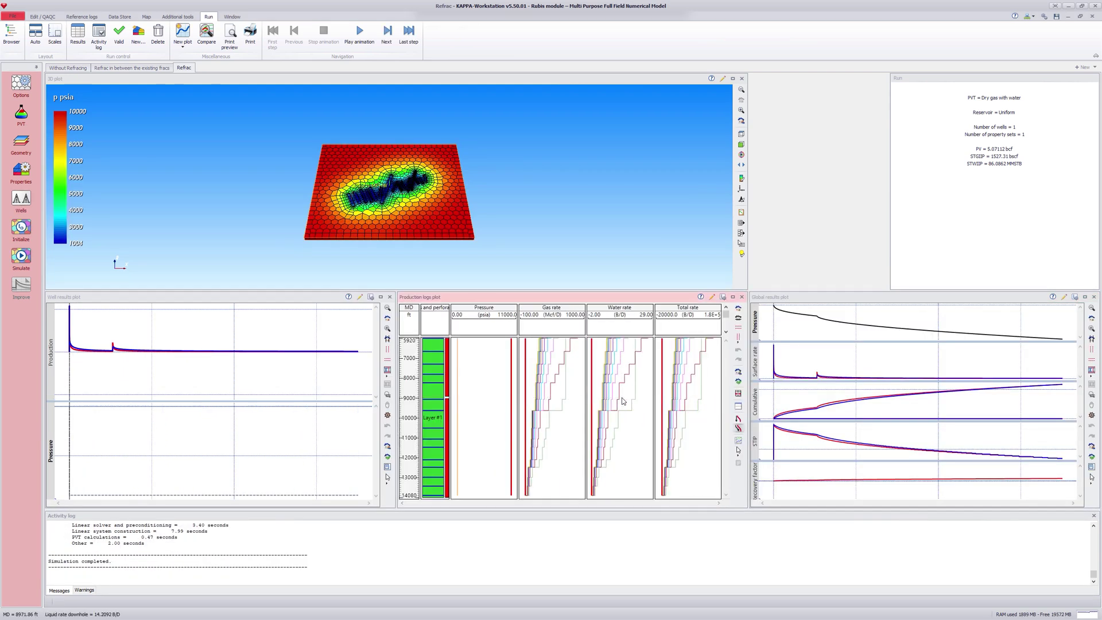
click(101, 37)
Play the Refrac run's pressure animation from the first time step in the maximized 3D plot, then restore the plot layout.
double_click(118, 79)
scroll(566, 445, up, 5)
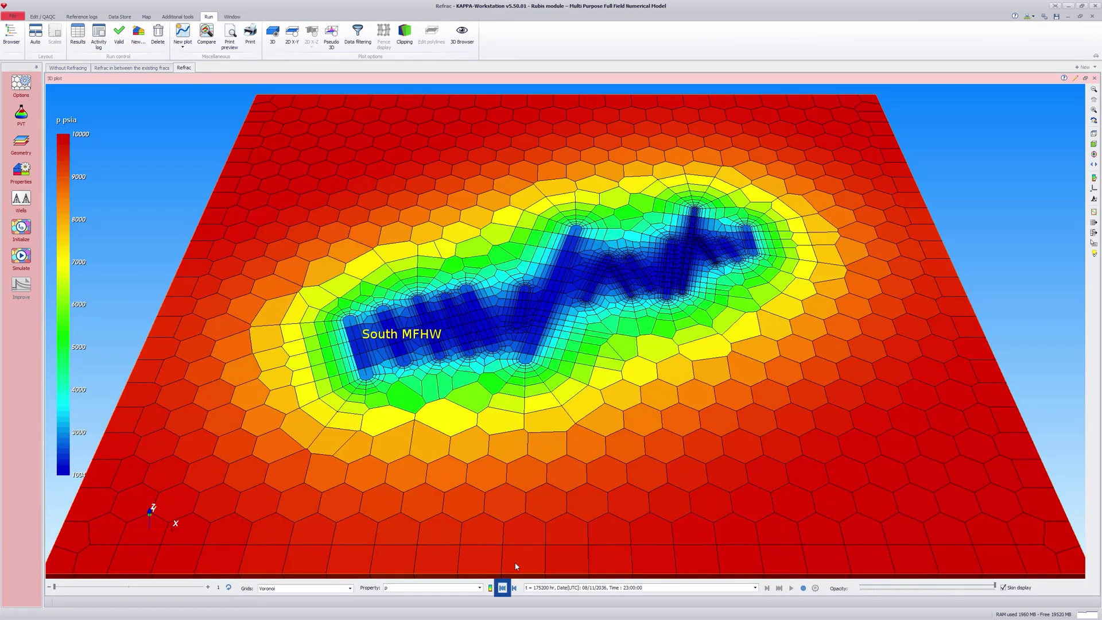
click(502, 588)
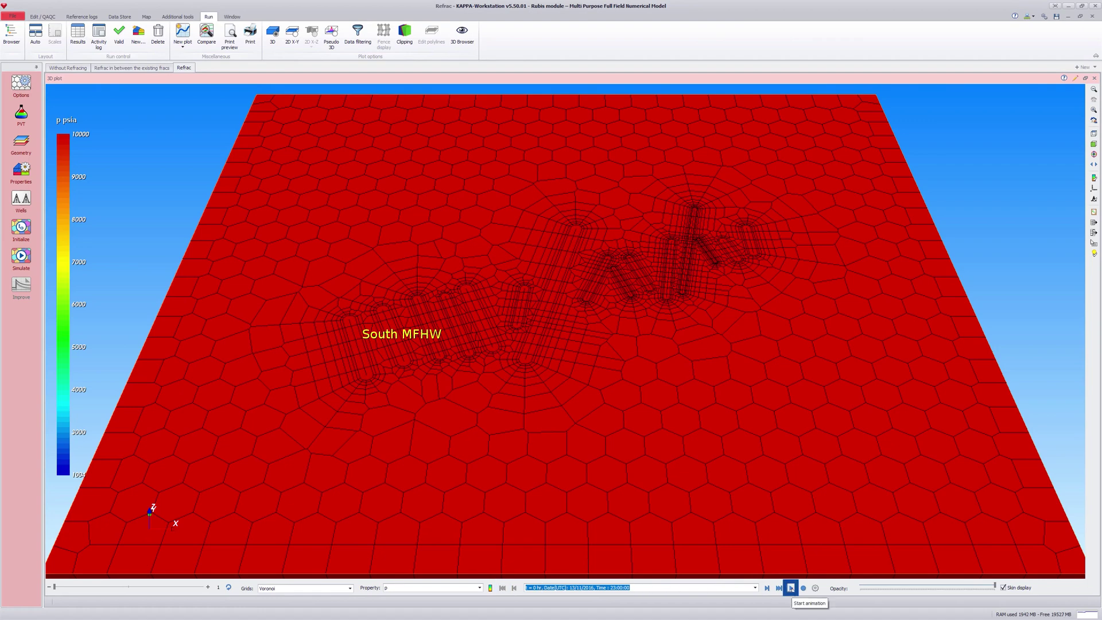
click(791, 589)
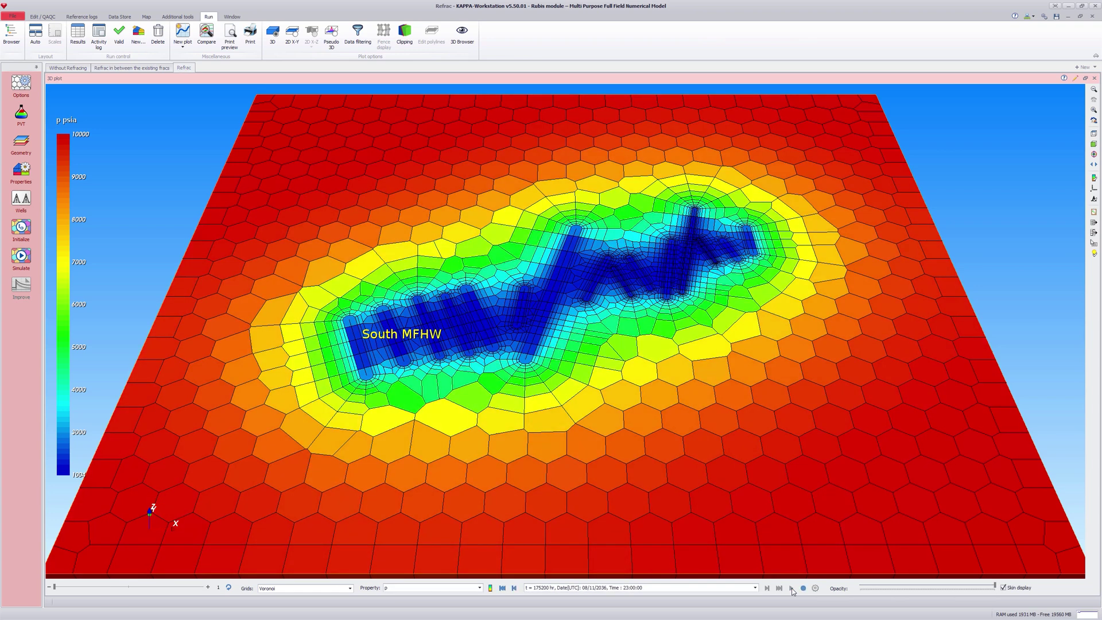
double_click(543, 83)
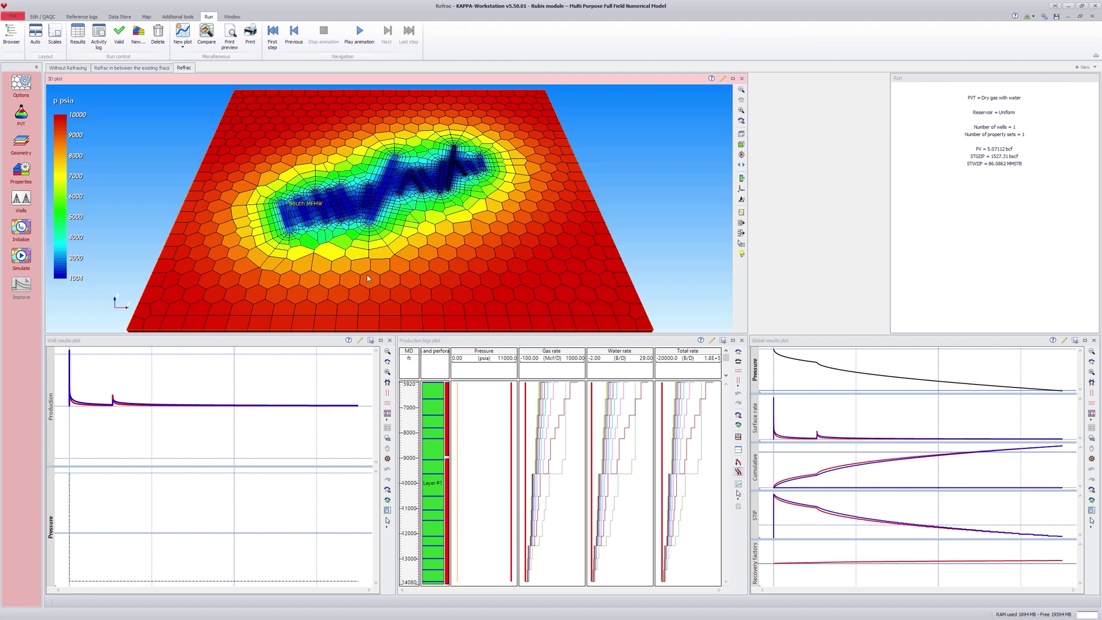
Display only the simulated gas cumulative (Surface) with its legend in the Refrac run's well results plot.
double_click(308, 343)
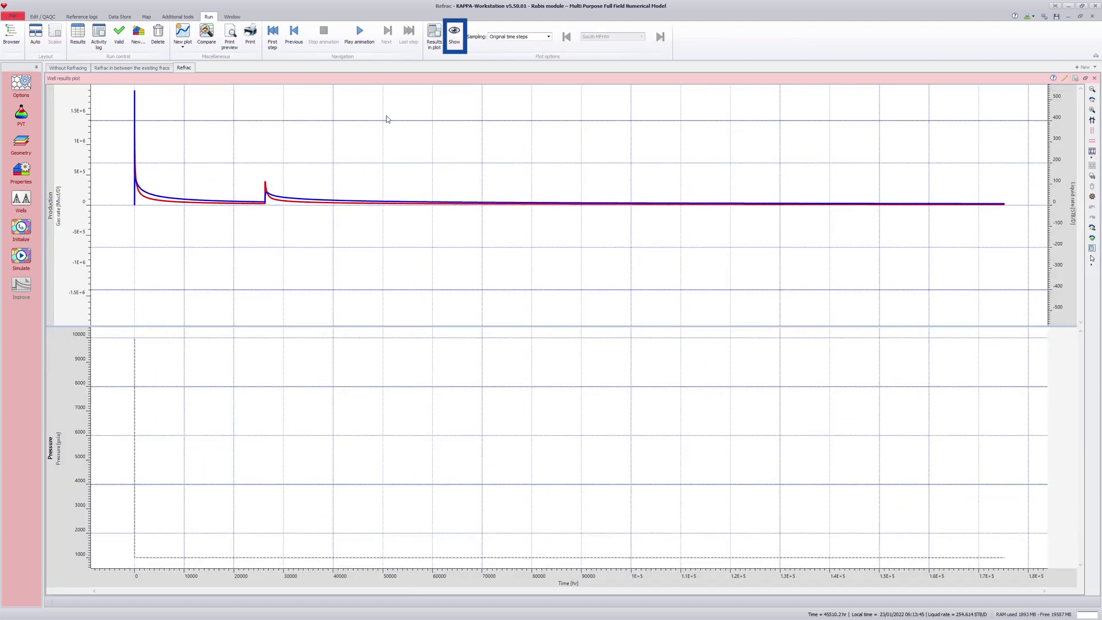
click(453, 50)
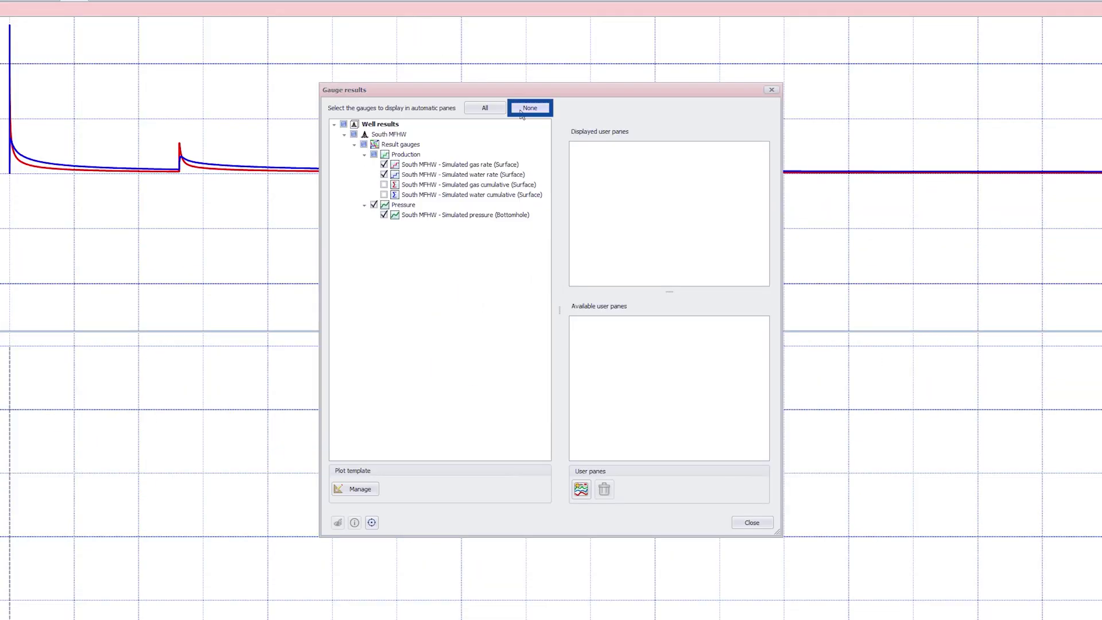
click(522, 109)
click(384, 185)
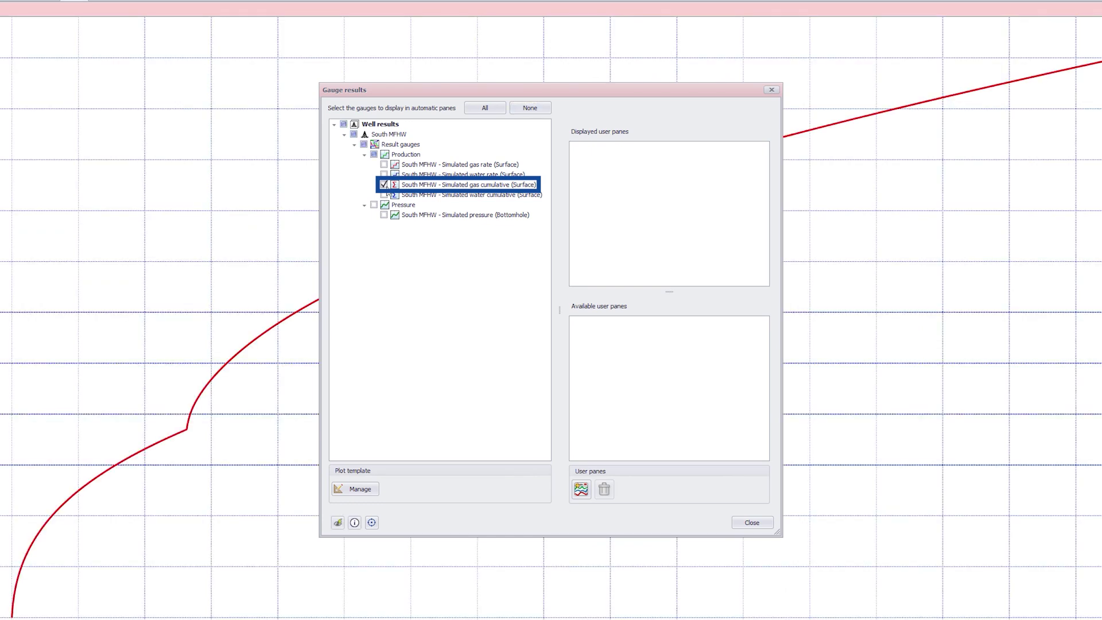
click(746, 523)
right_click(739, 522)
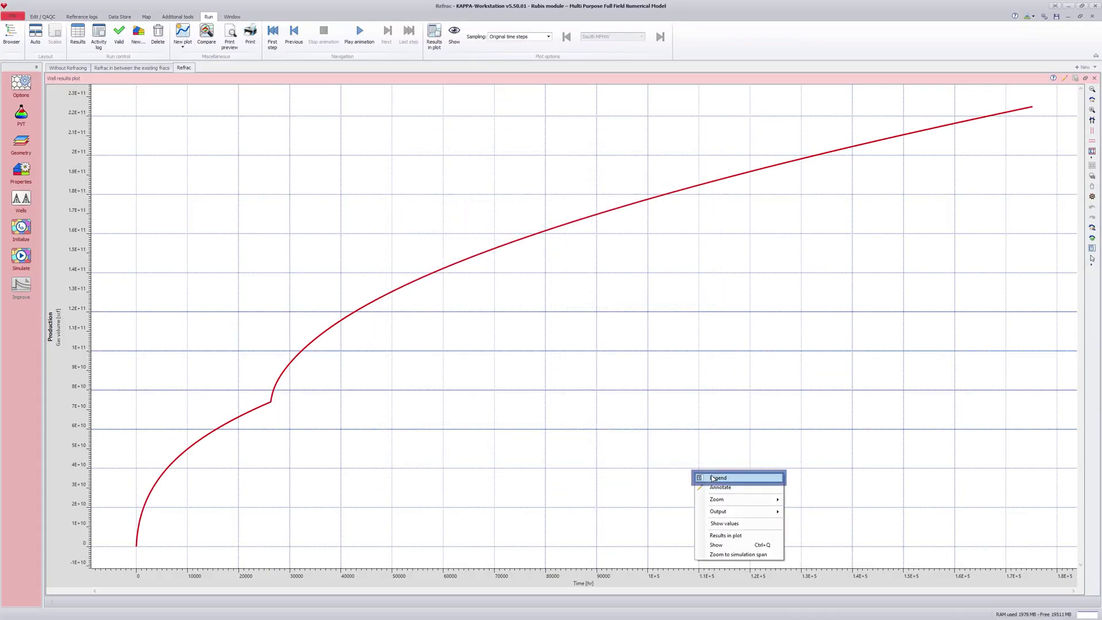
click(713, 479)
double_click(337, 79)
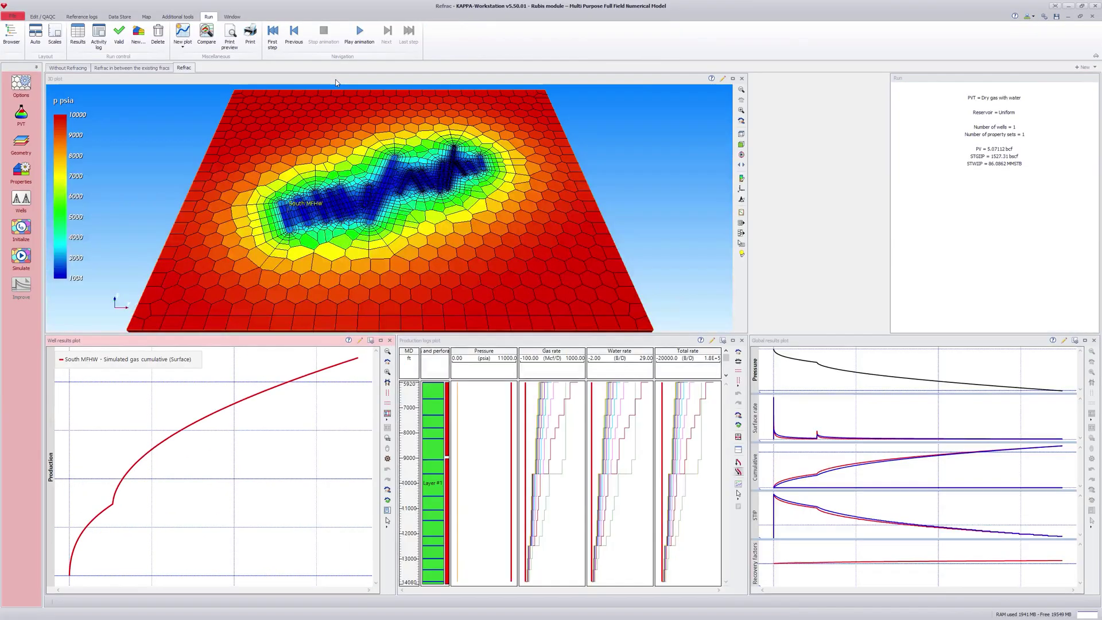
Show only the simulated gas cumulative (Surface) and its legend in the Without Refracing run's maximized well results plot.
click(78, 68)
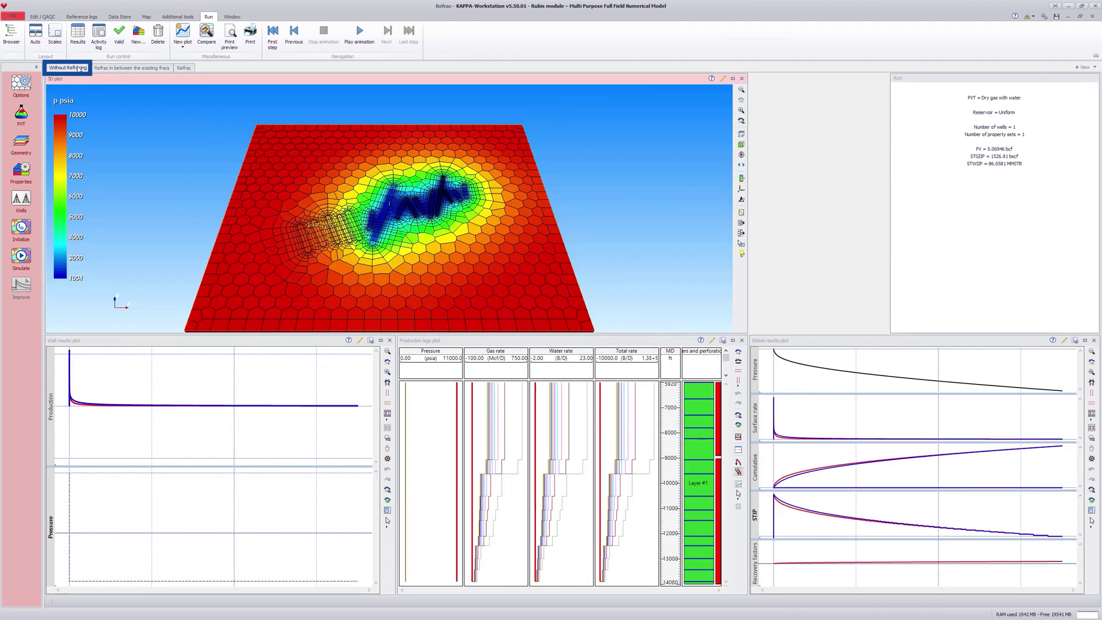
double_click(223, 344)
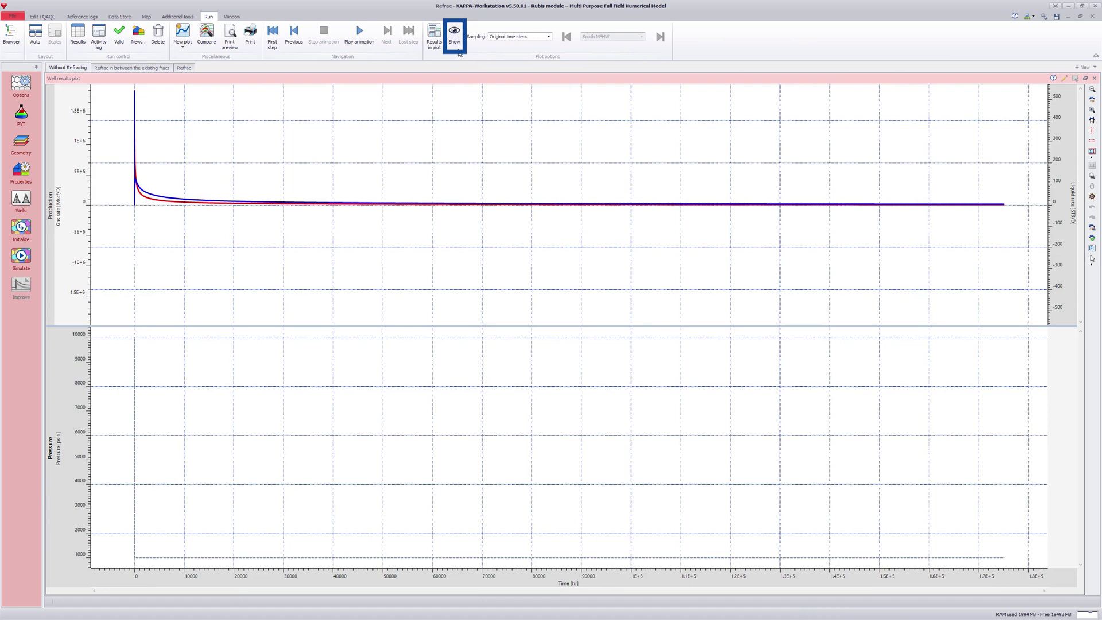
click(454, 35)
click(518, 110)
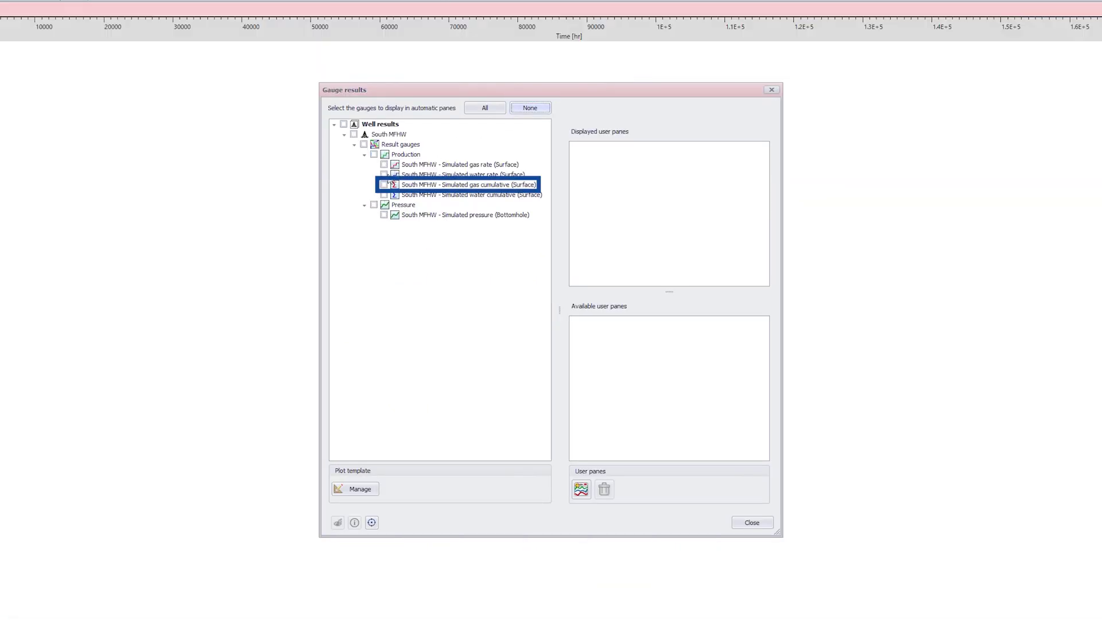
click(384, 185)
click(737, 520)
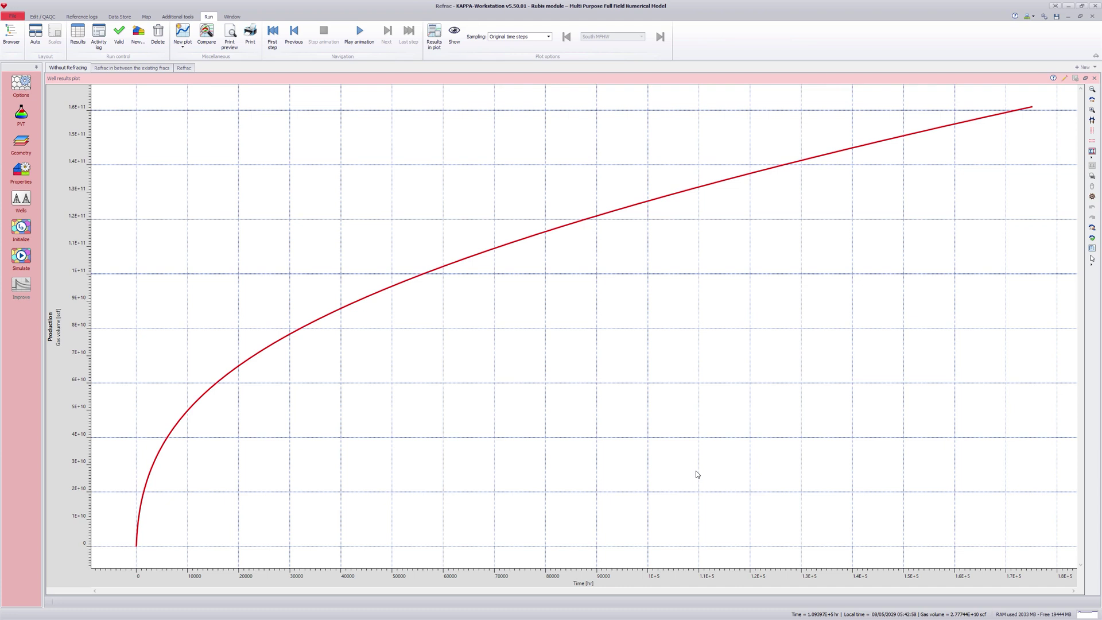
right_click(695, 471)
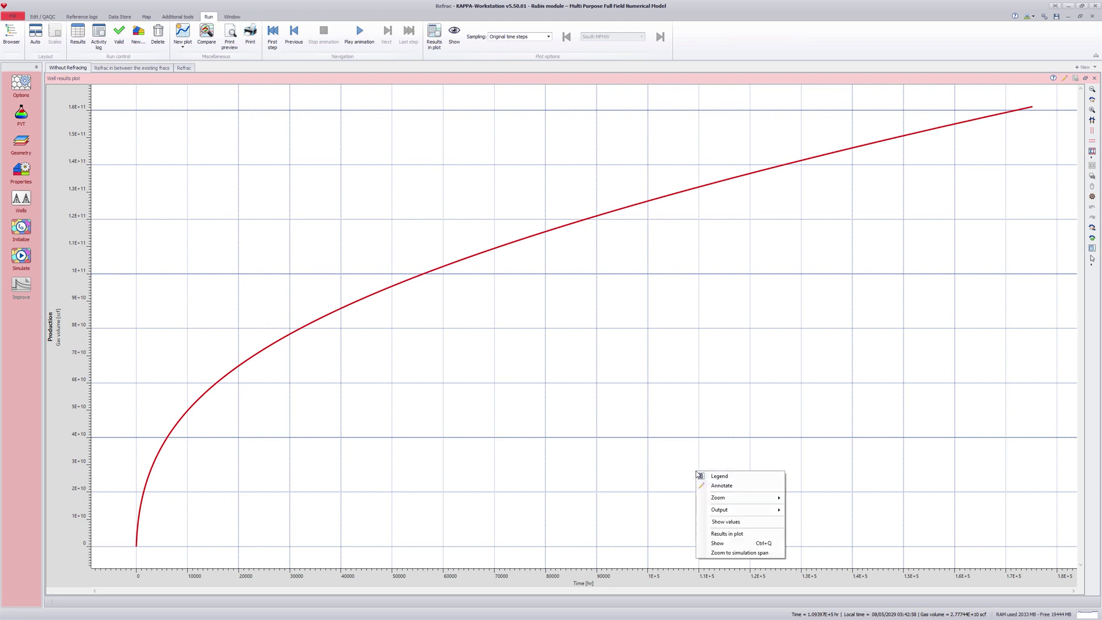
click(714, 476)
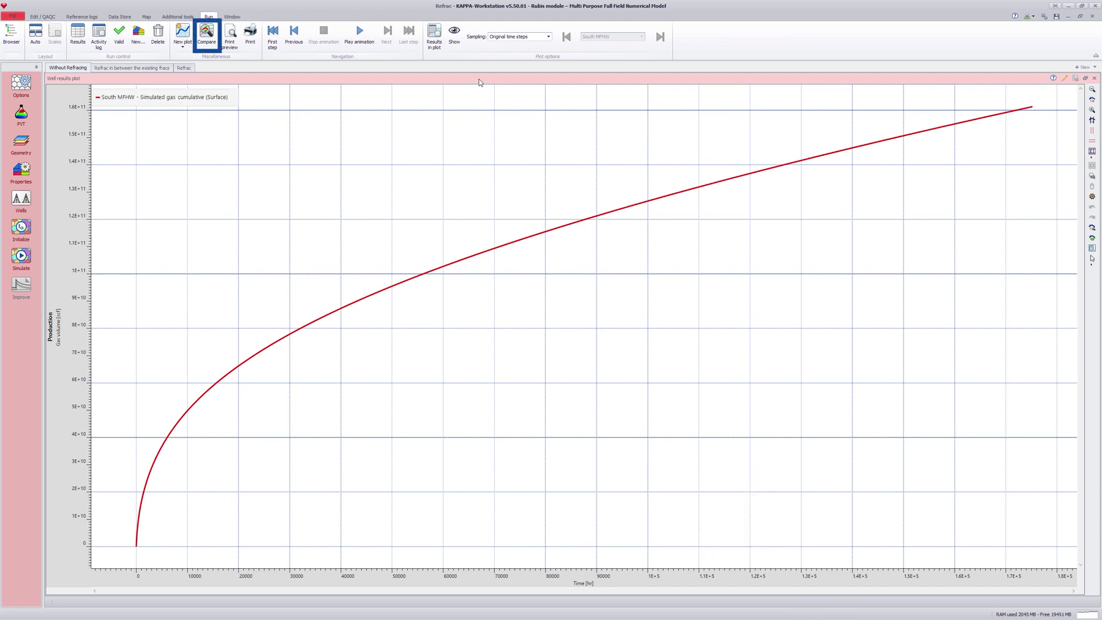
Compare the Refrac run with the Without Refracing run in the gas cumulative plot, including Refrac's global and well results plots.
click(208, 46)
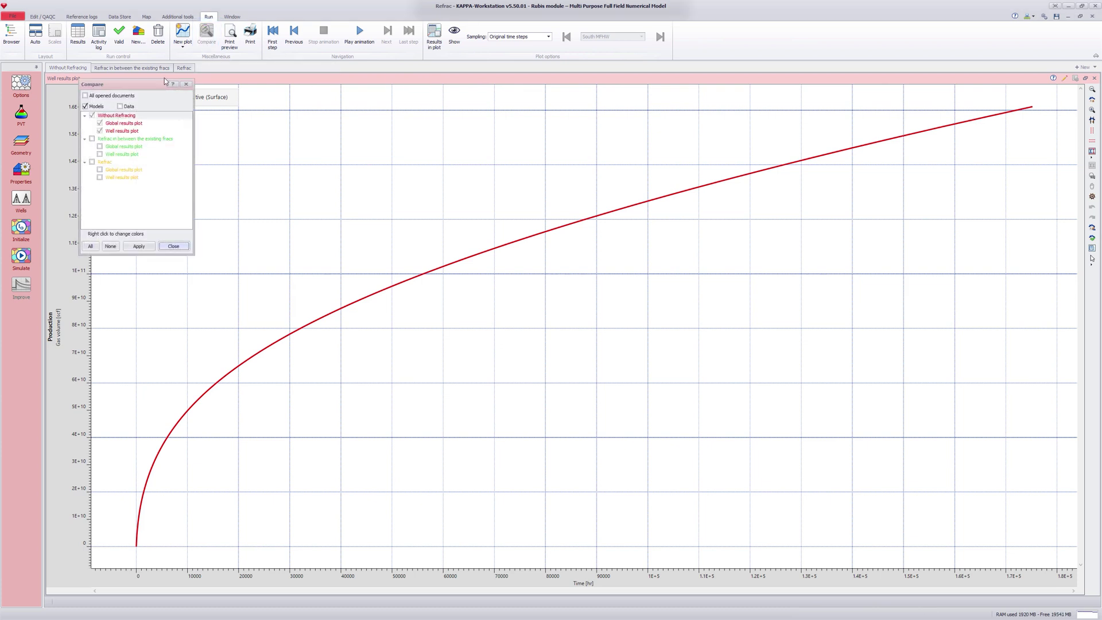
drag(154, 87, 183, 150)
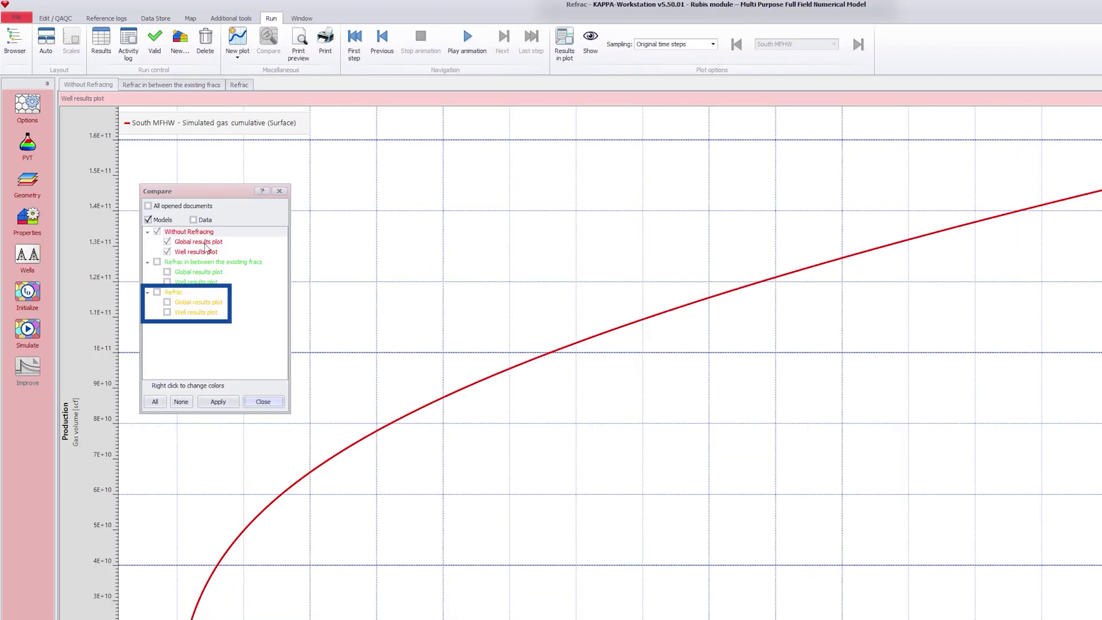
click(167, 302)
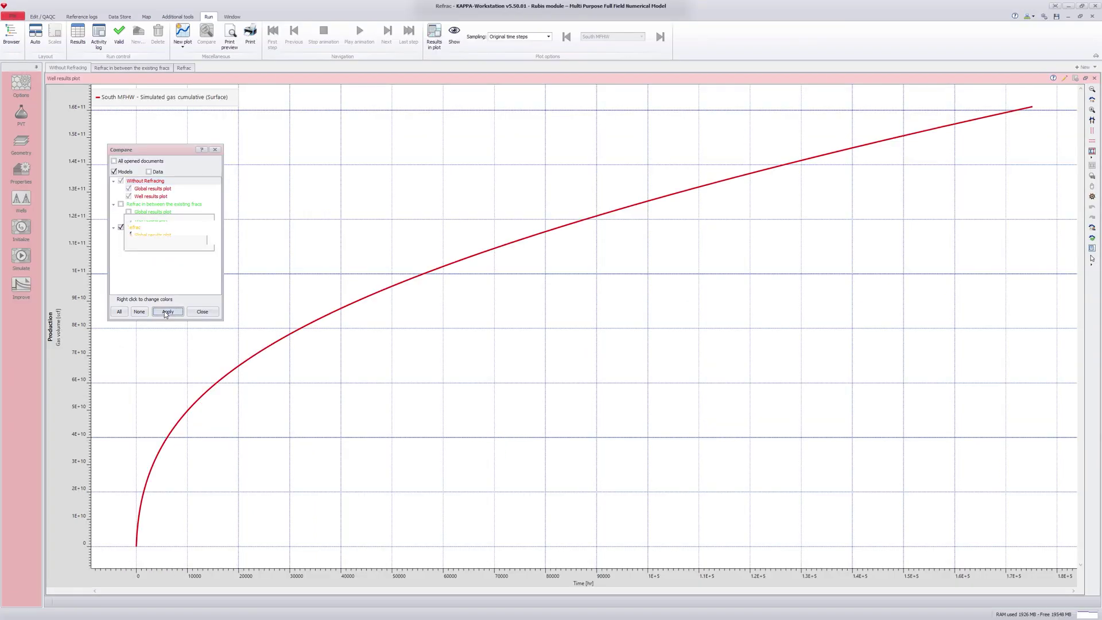
click(218, 402)
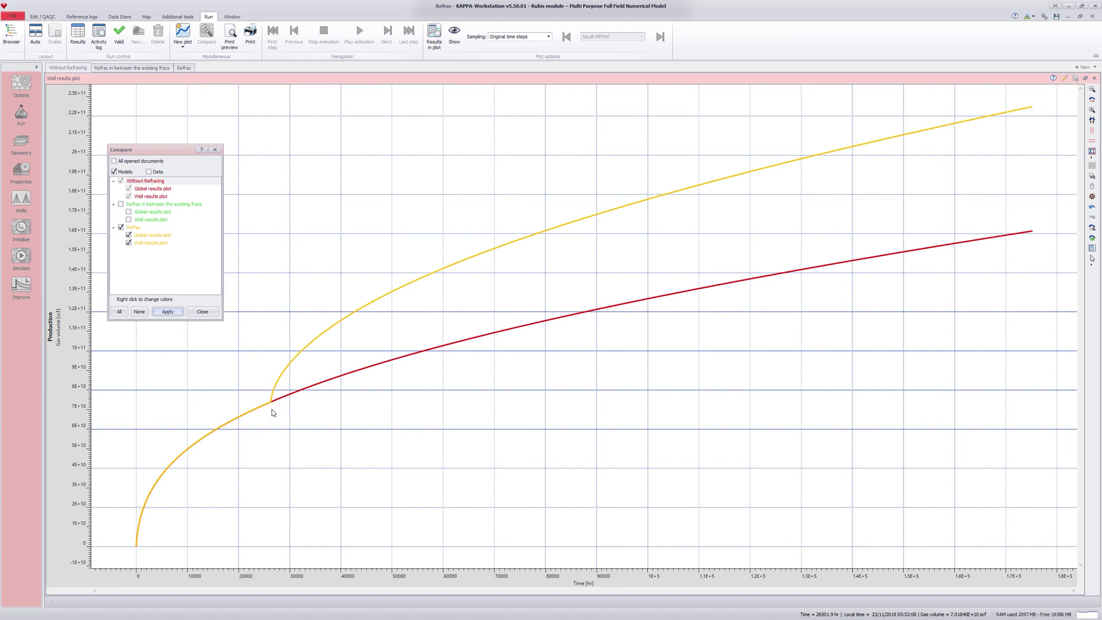
click(210, 312)
Review the South MFHW perforation closing intervals in years in the Refrac in between the existing fracs run, and leave the well dialogs without saving.
click(131, 68)
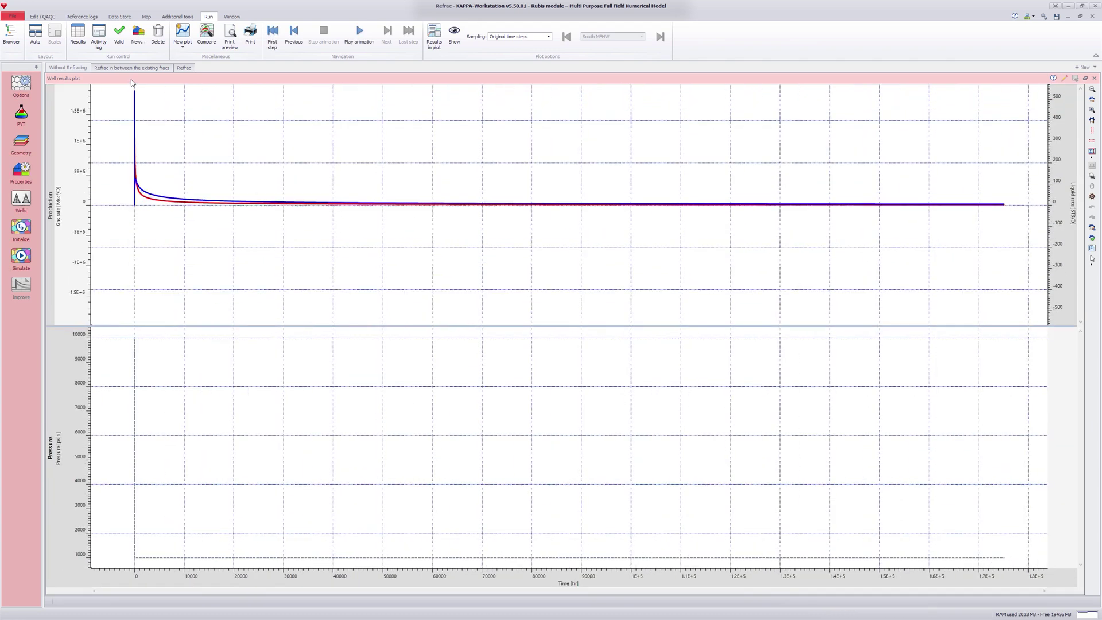
click(131, 68)
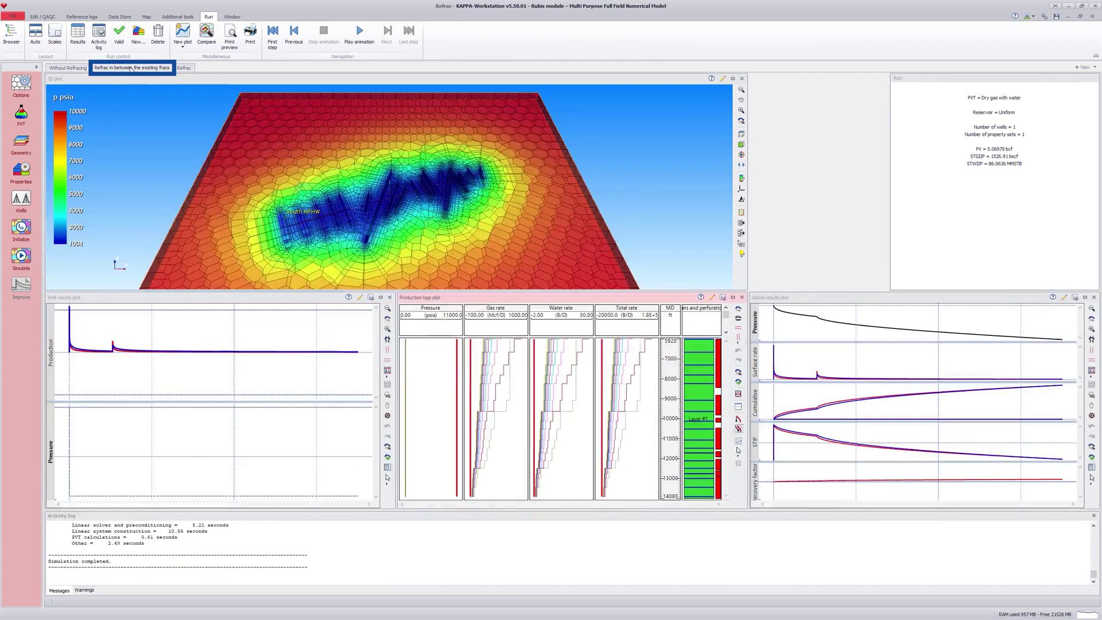
click(22, 200)
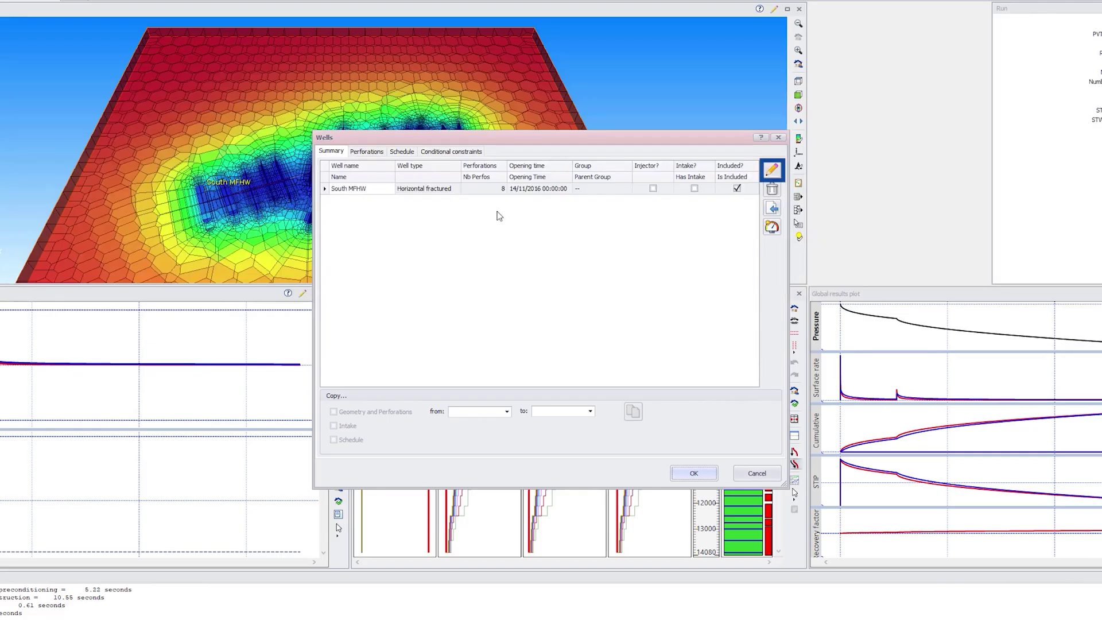
click(772, 170)
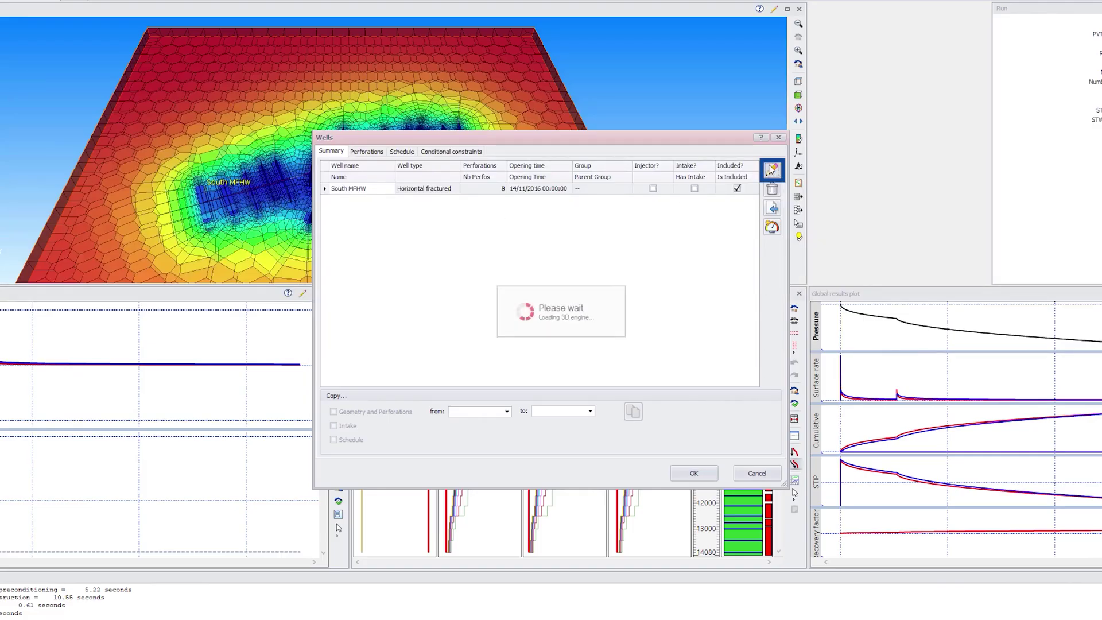
click(367, 263)
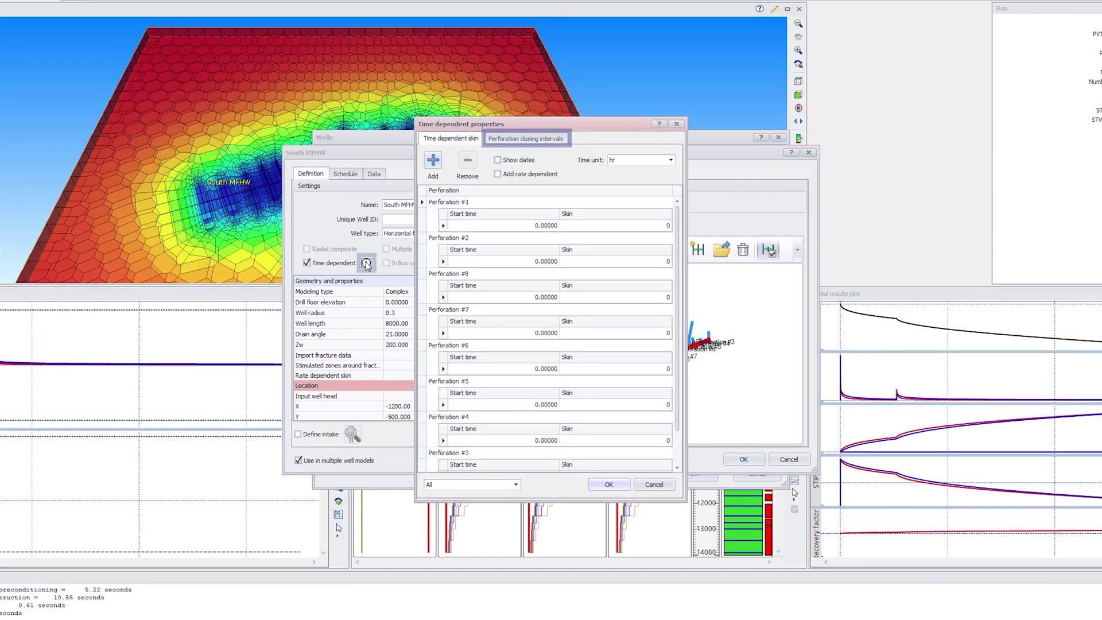
click(527, 139)
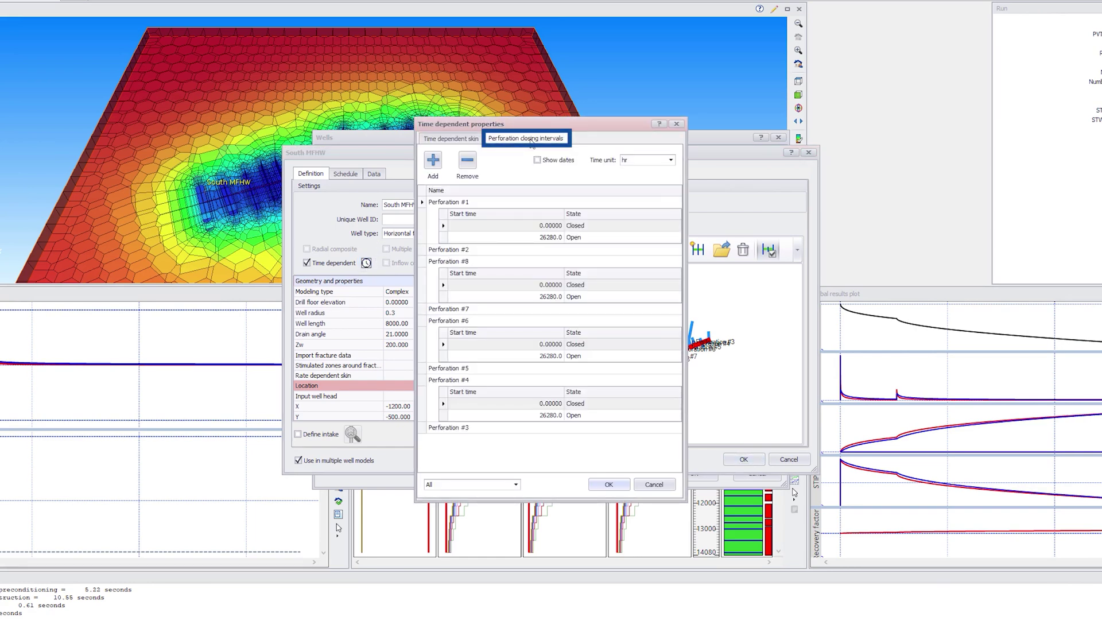
click(670, 161)
scroll(671, 182, down, 1)
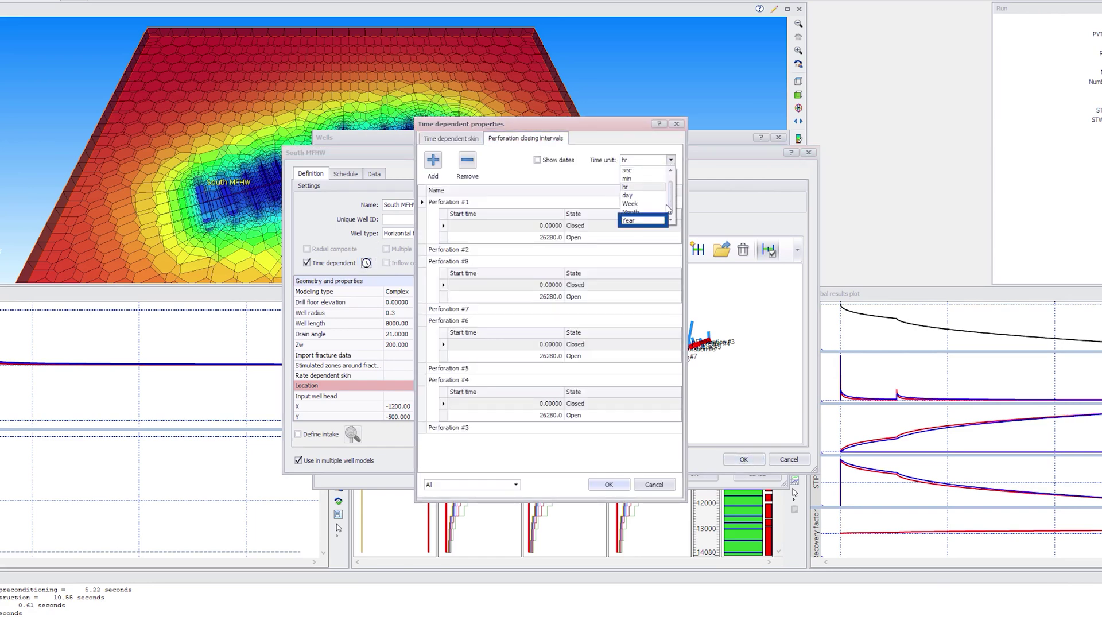
click(632, 220)
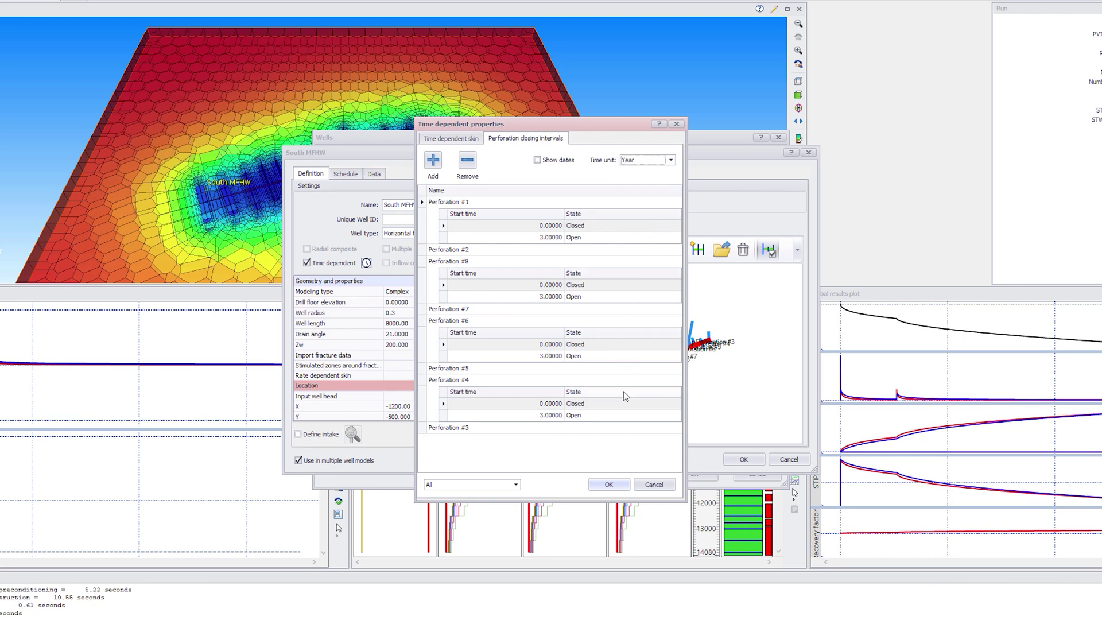
click(653, 484)
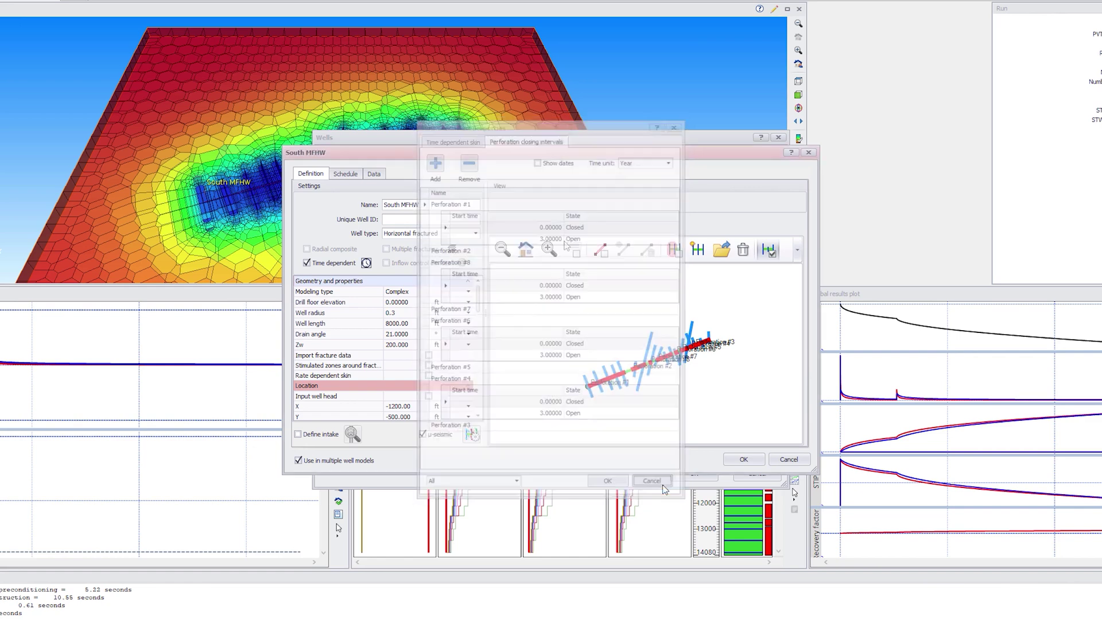
click(778, 463)
click(776, 469)
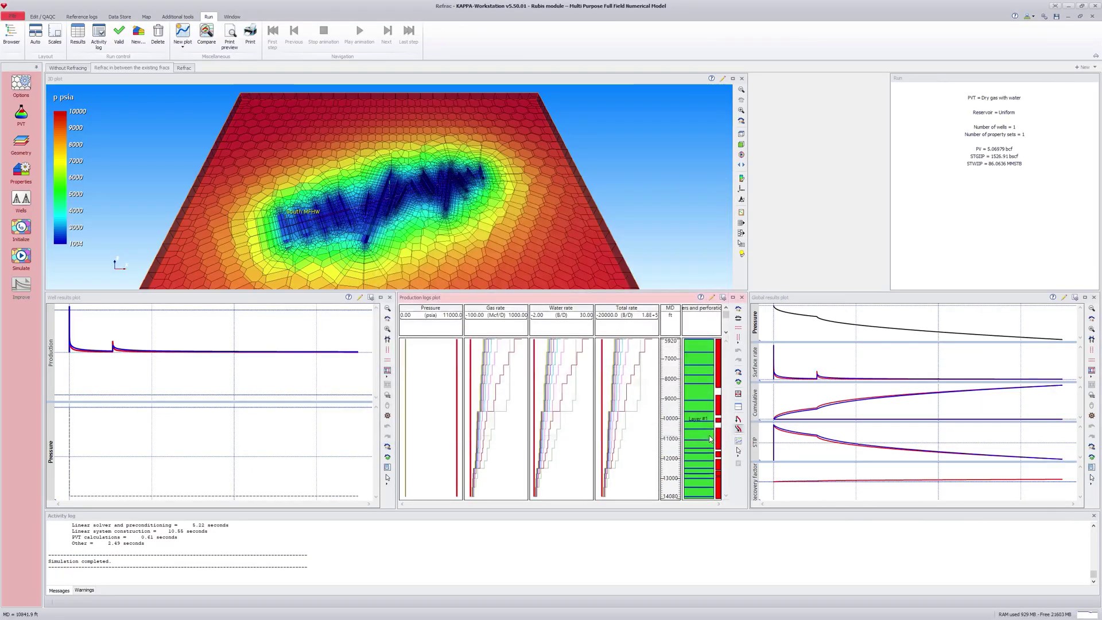
Simulate the Refrac in between the existing fracs run for 7300 days with the default outputs and hide the activity log.
click(21, 257)
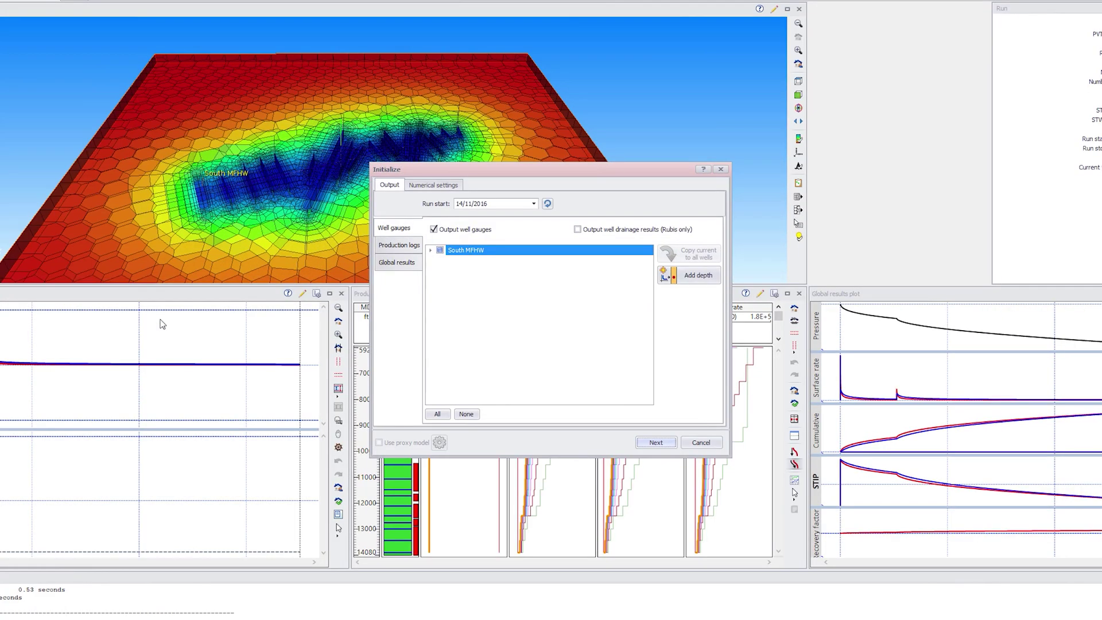
click(648, 444)
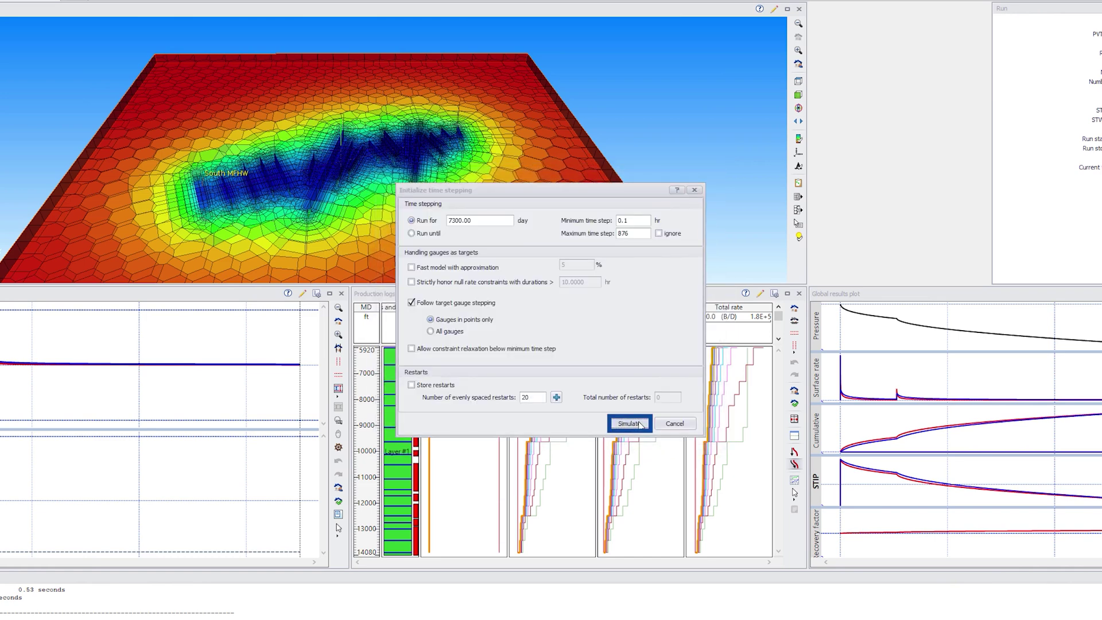
click(629, 424)
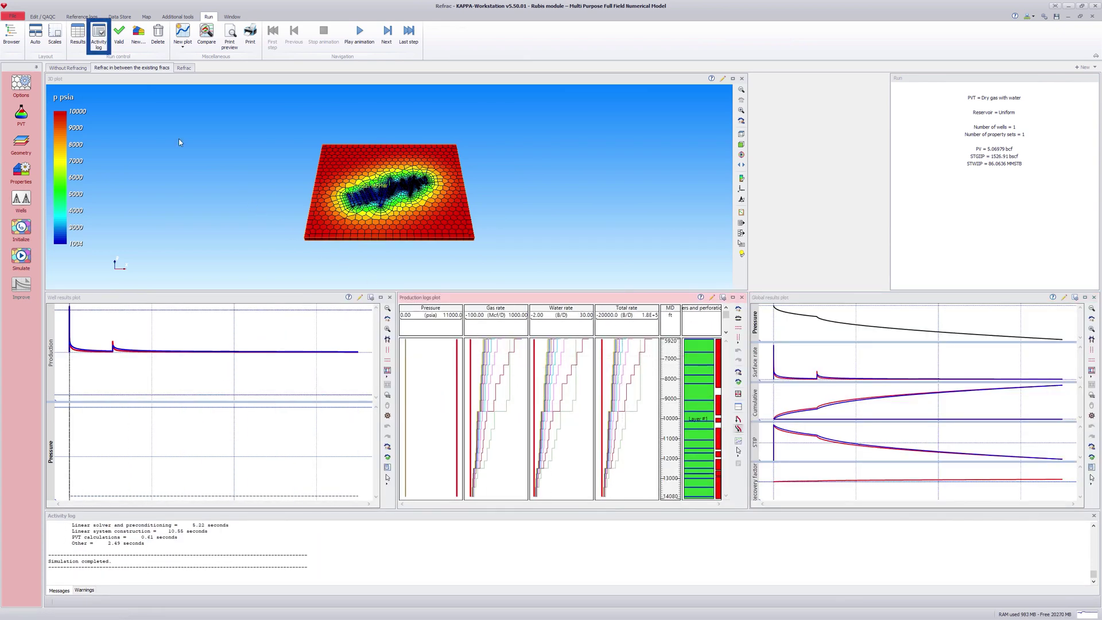
click(98, 35)
Reduce the maximized 3D plot's opacity to about half, play the pressure animation from the first time step, and restore the plot layout.
double_click(225, 78)
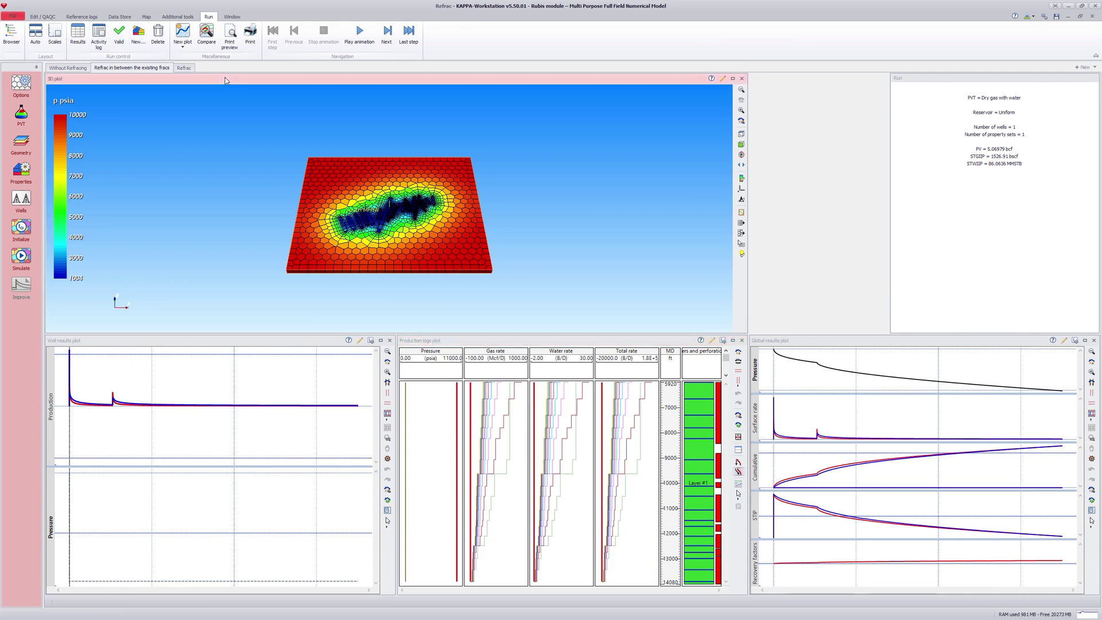
scroll(529, 380, up, 6)
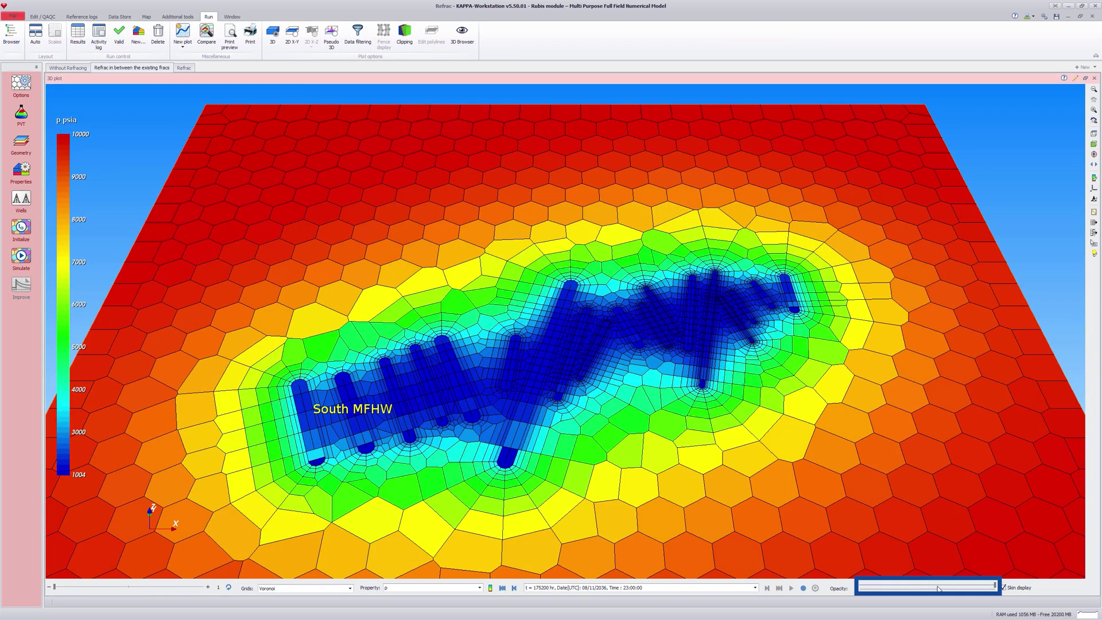
click(939, 588)
click(502, 588)
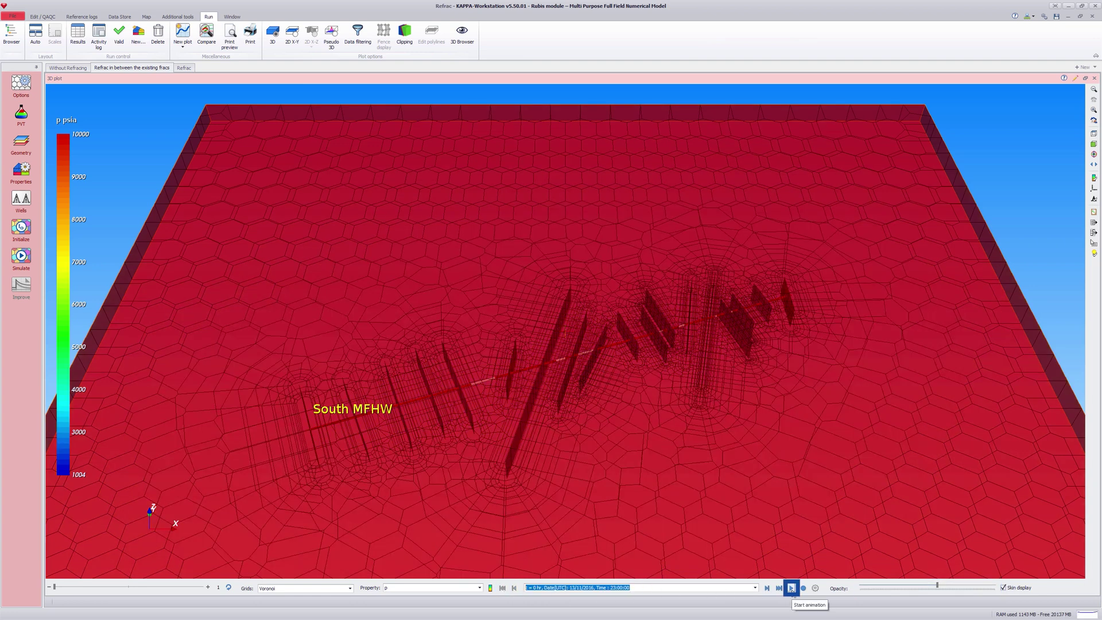
click(793, 590)
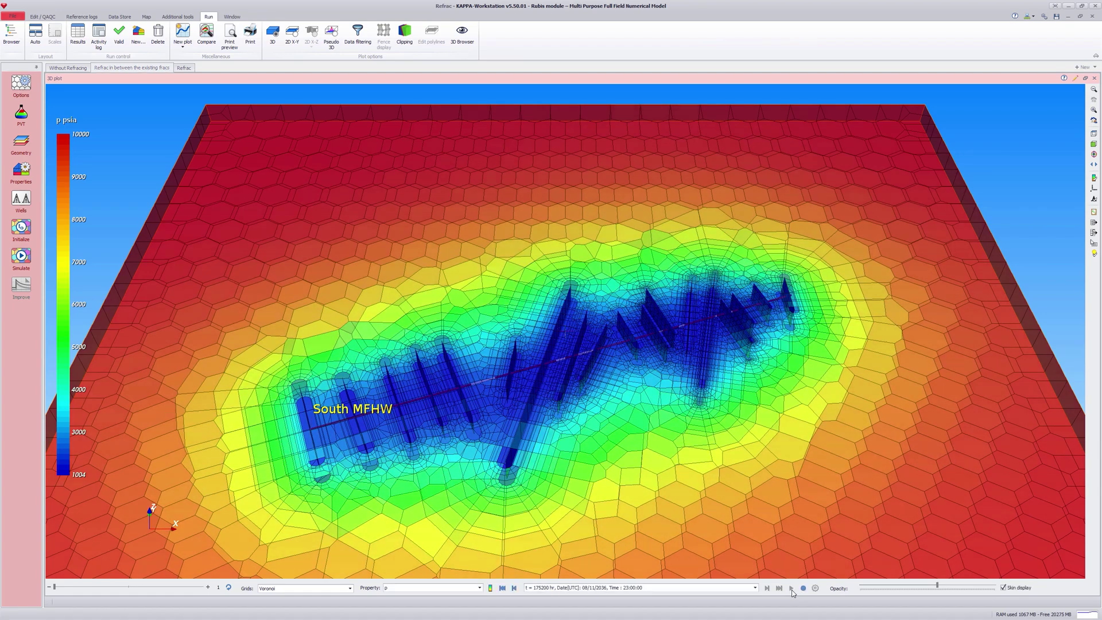
double_click(604, 83)
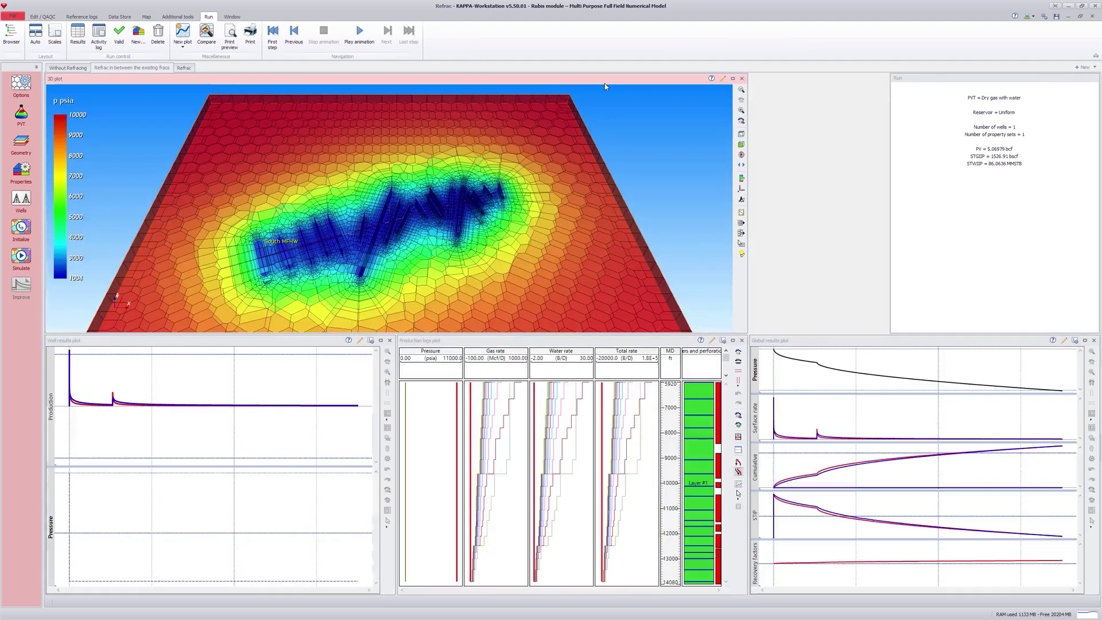